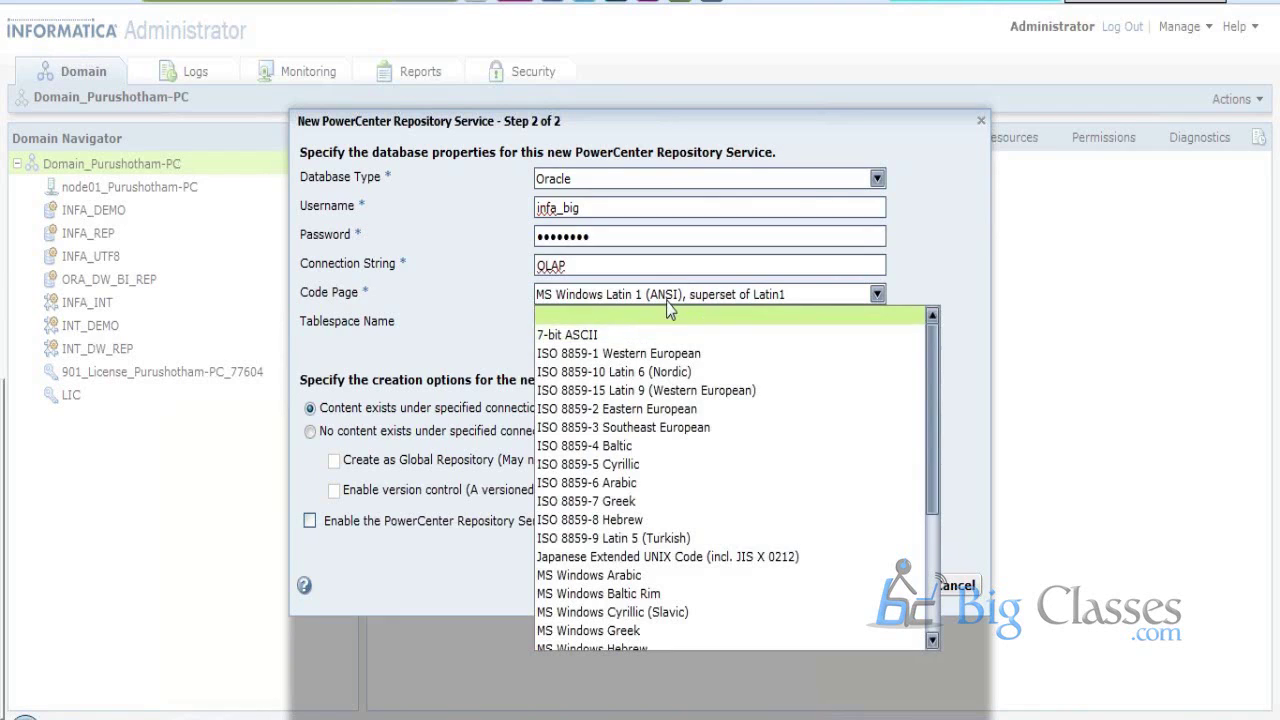
Finish creating the repository service with the option to create new content and version control enabled
click(667, 300)
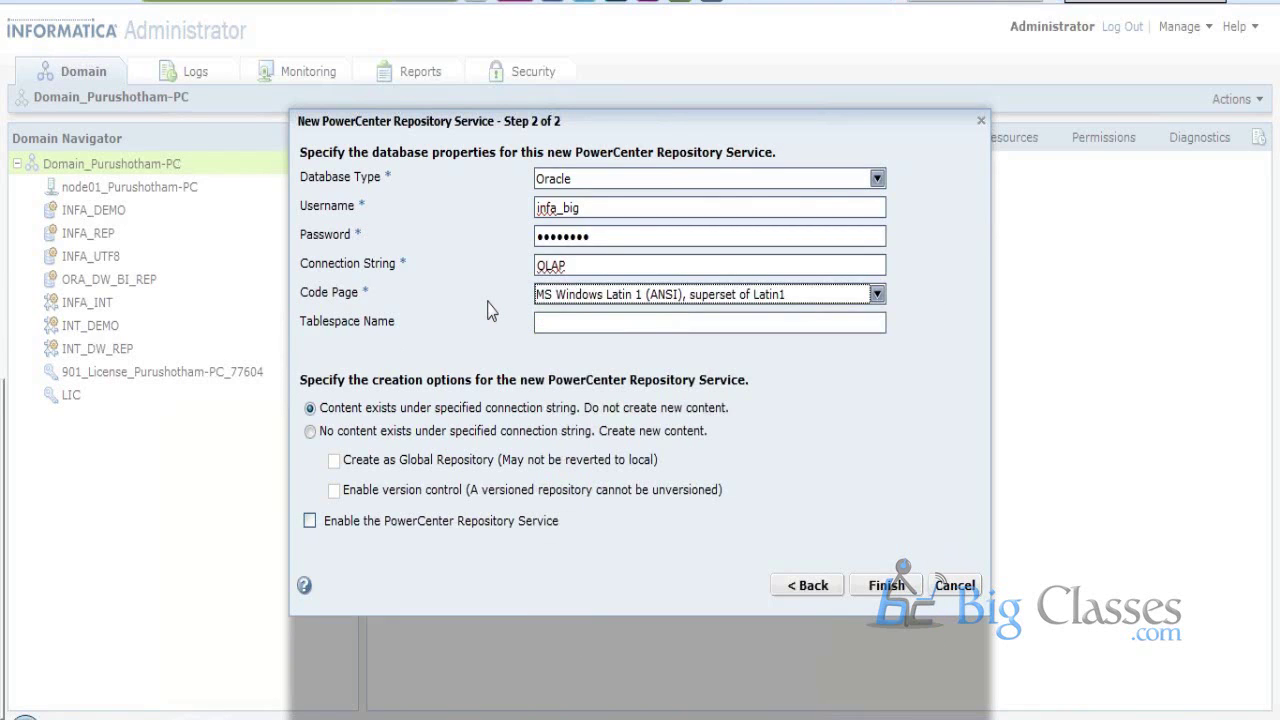
click(819, 379)
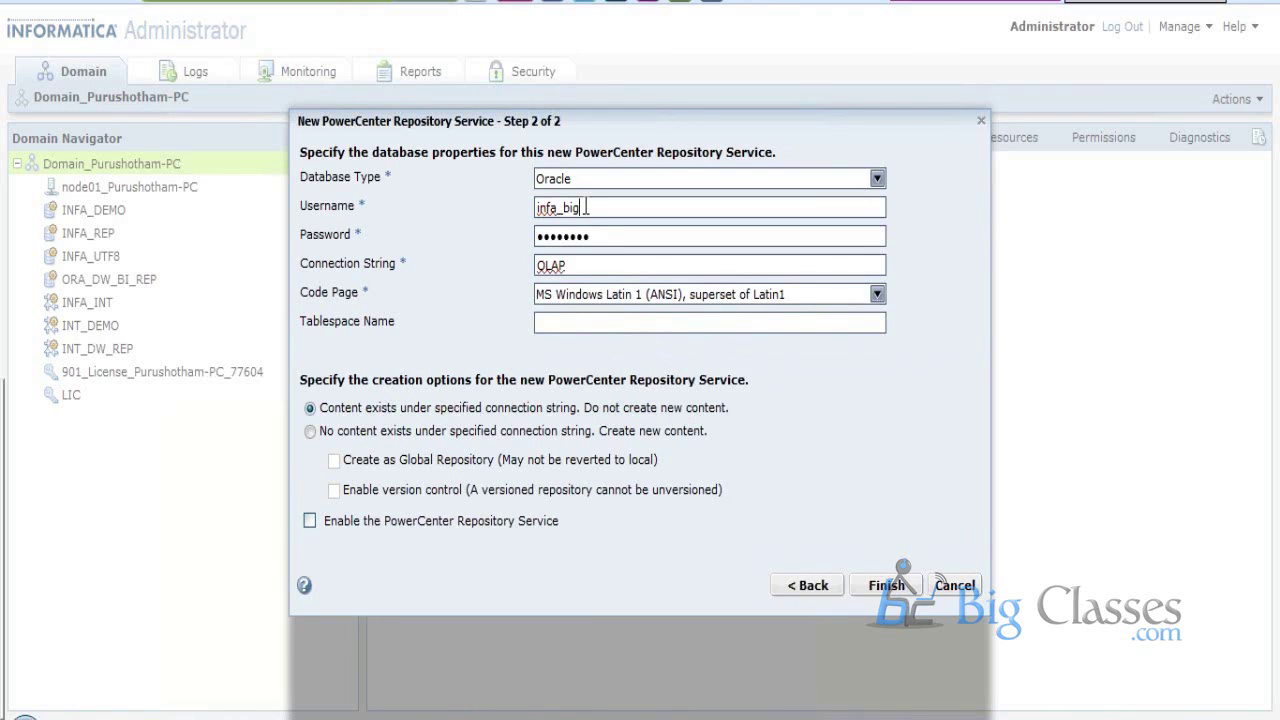
double_click(586, 207)
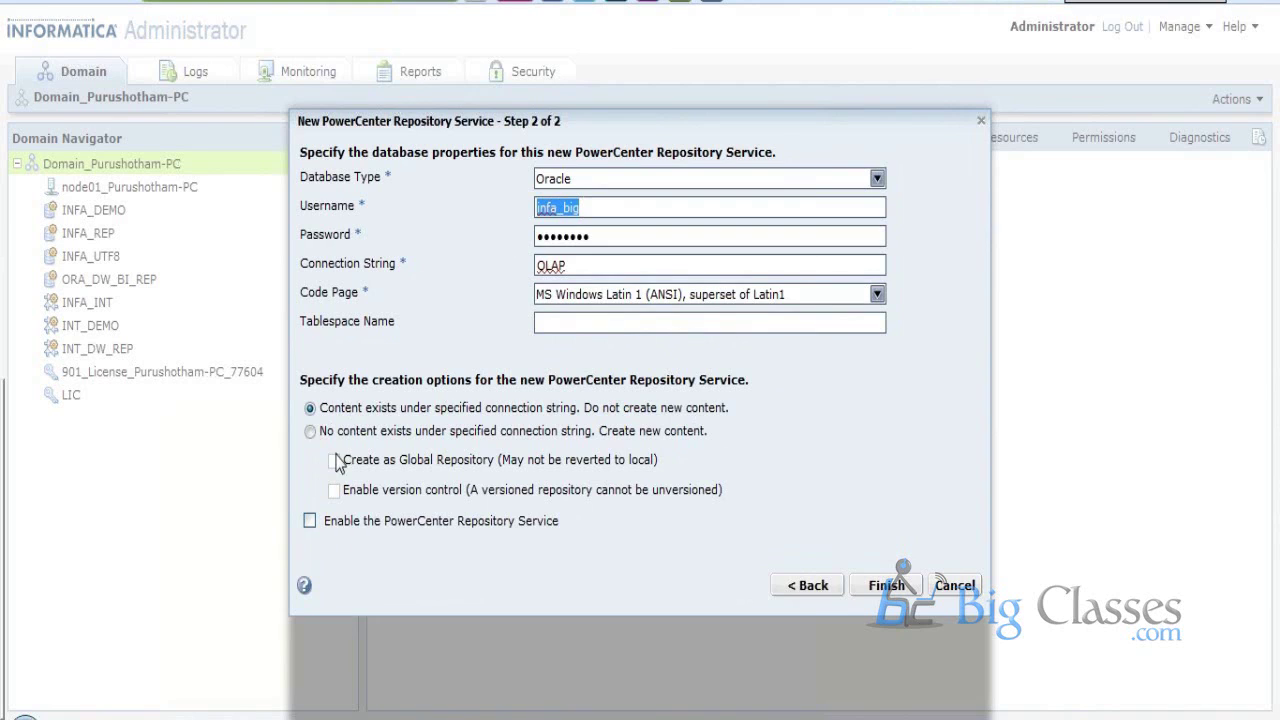
click(311, 432)
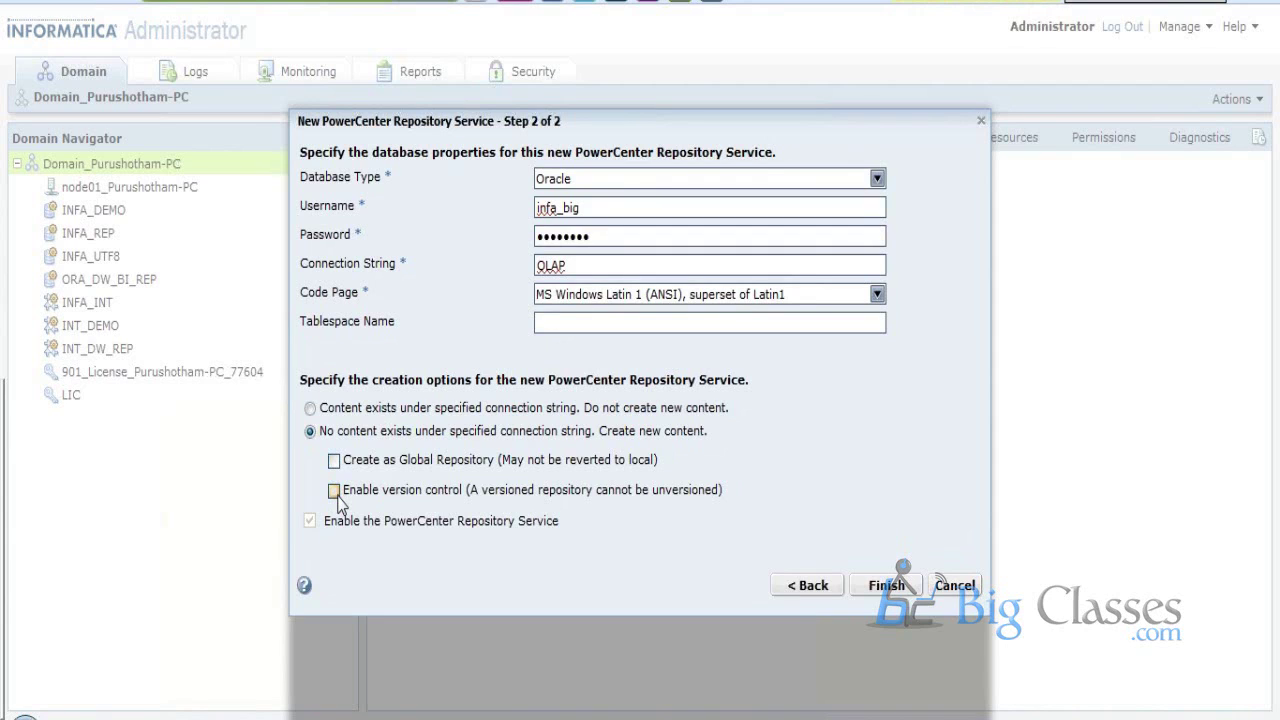
click(334, 491)
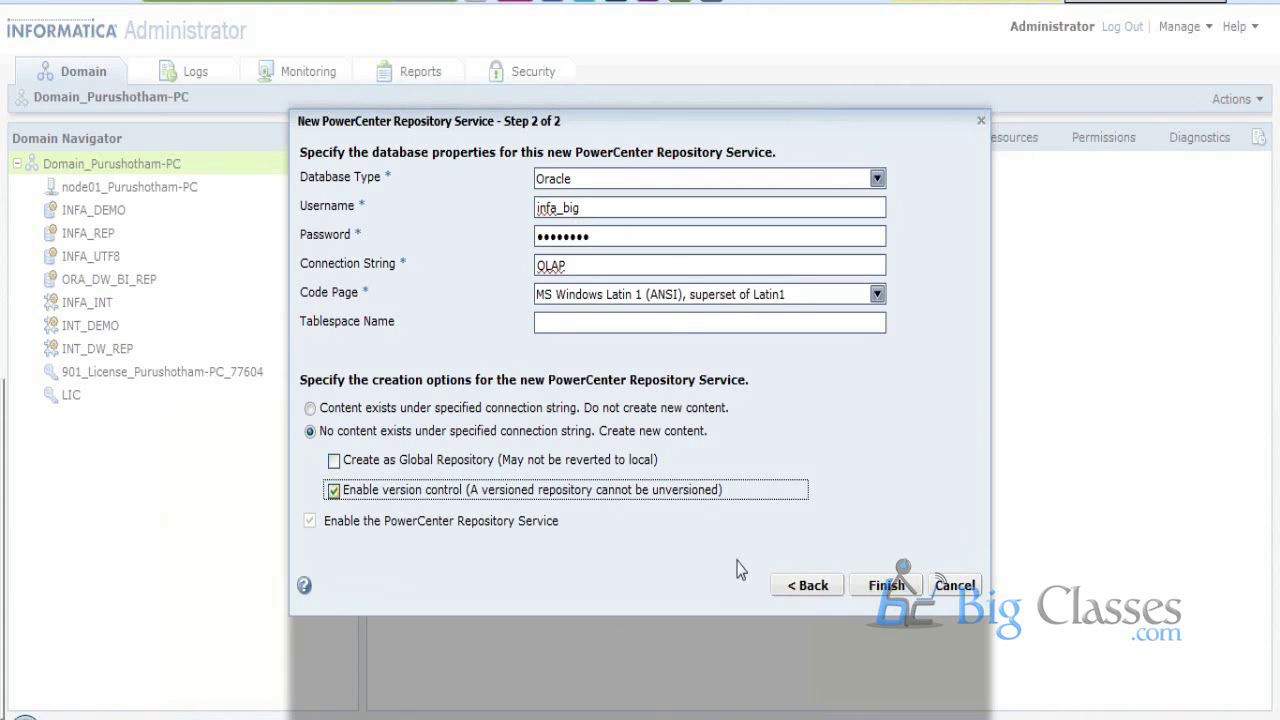
click(879, 588)
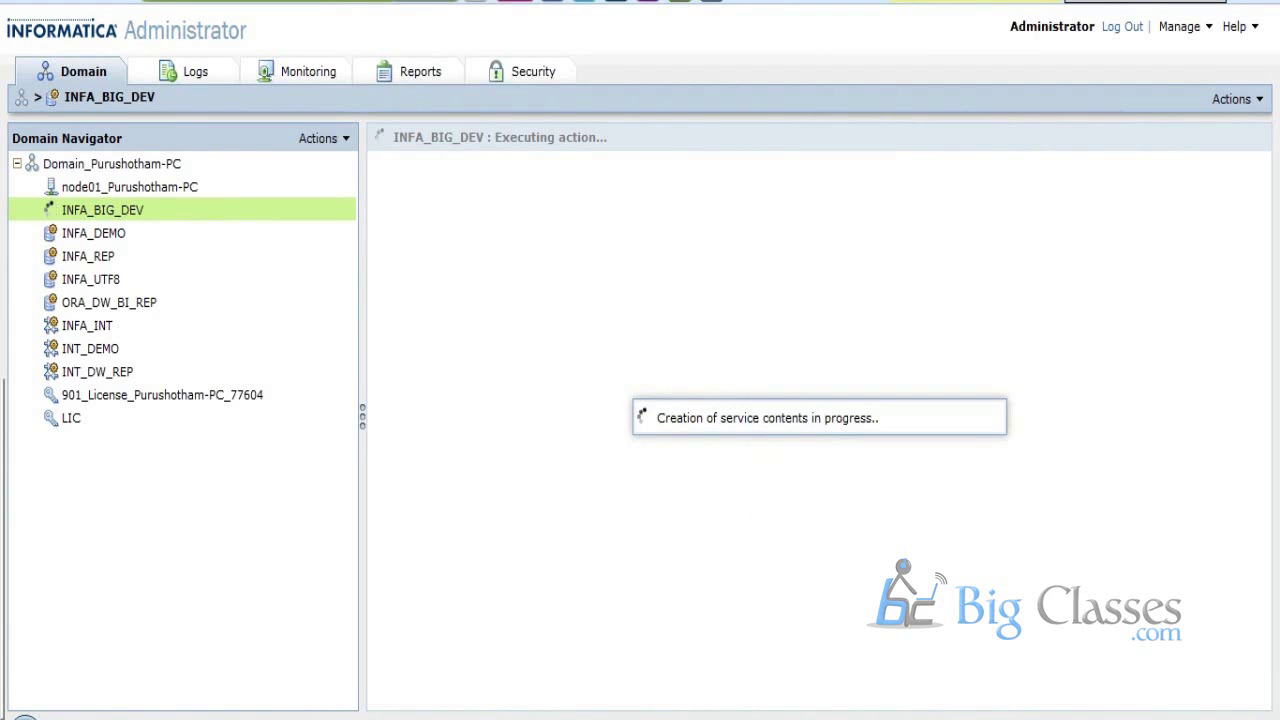
Switch to the SQL*Plus window, rerun the last table-name query and look through the listed tables
key(alt+Tab)
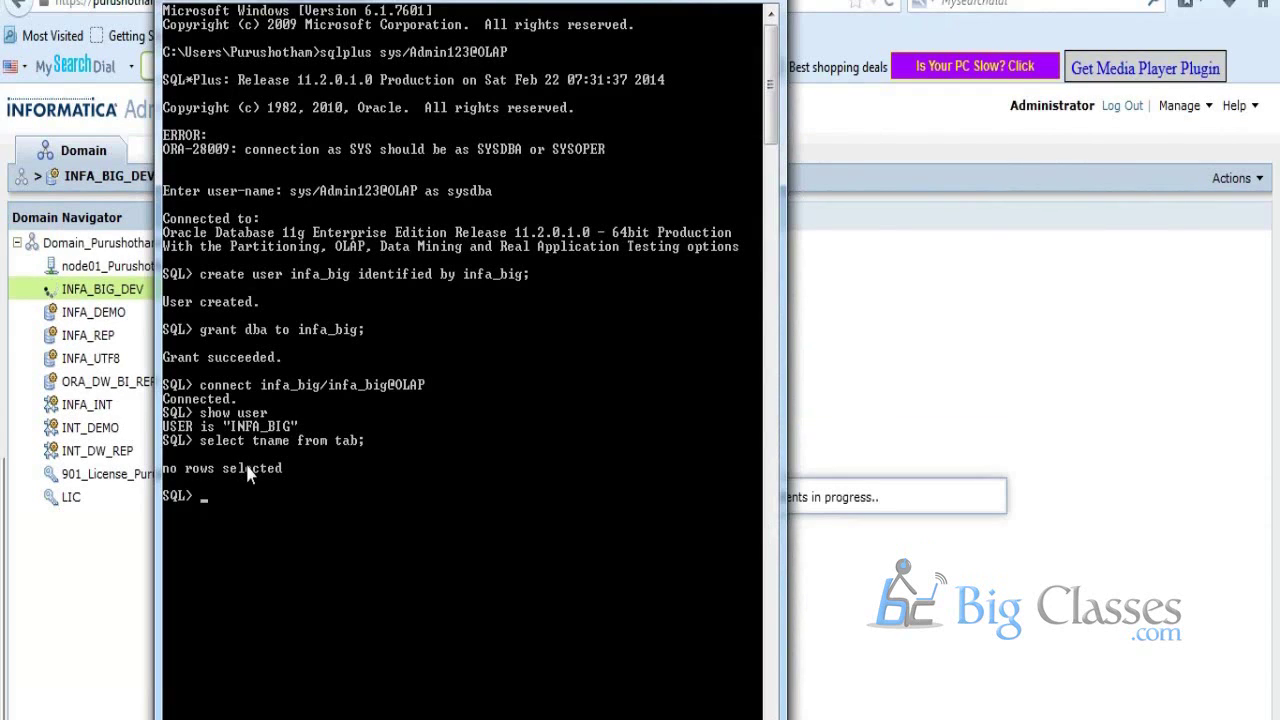
text(/)
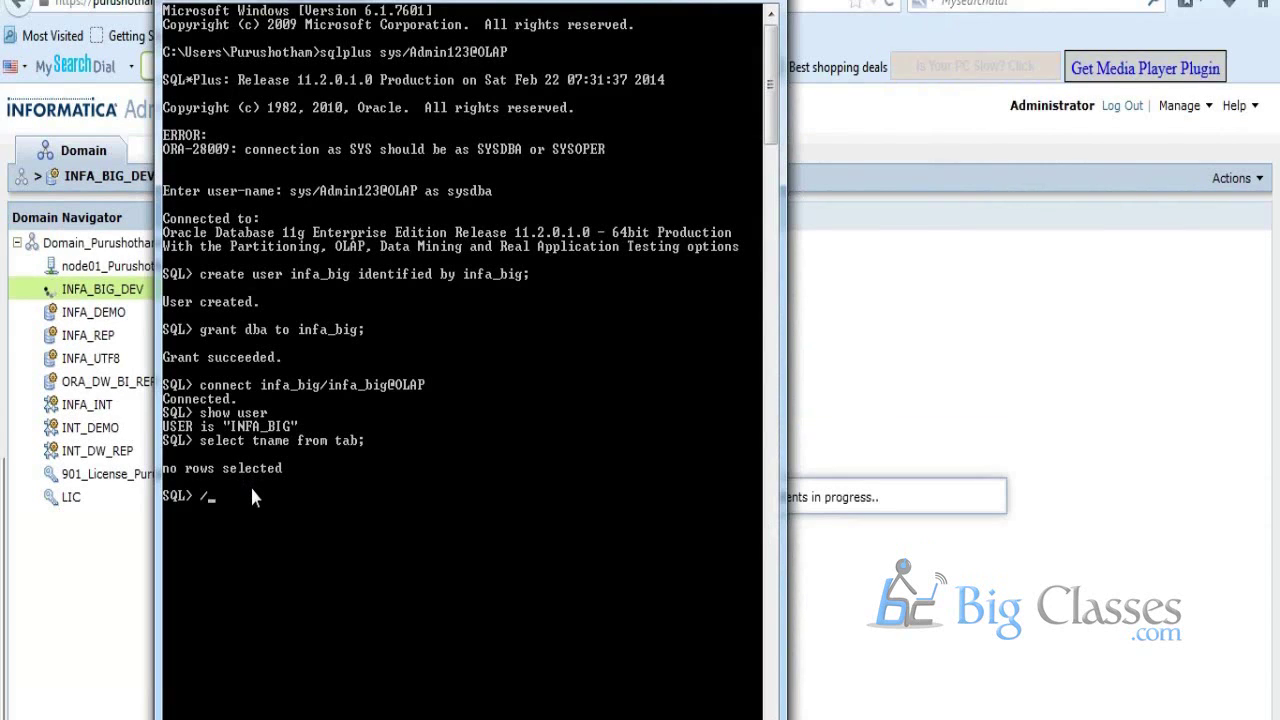
key(Return)
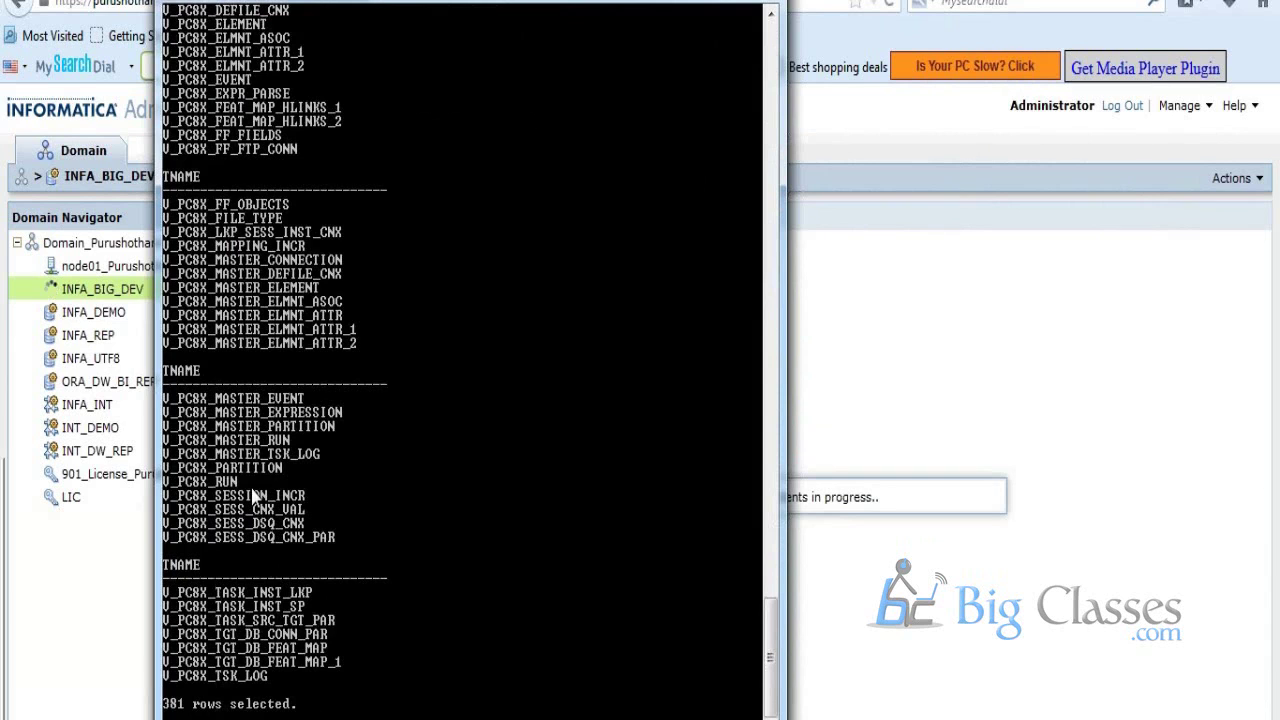
scroll(253, 495, up, 10)
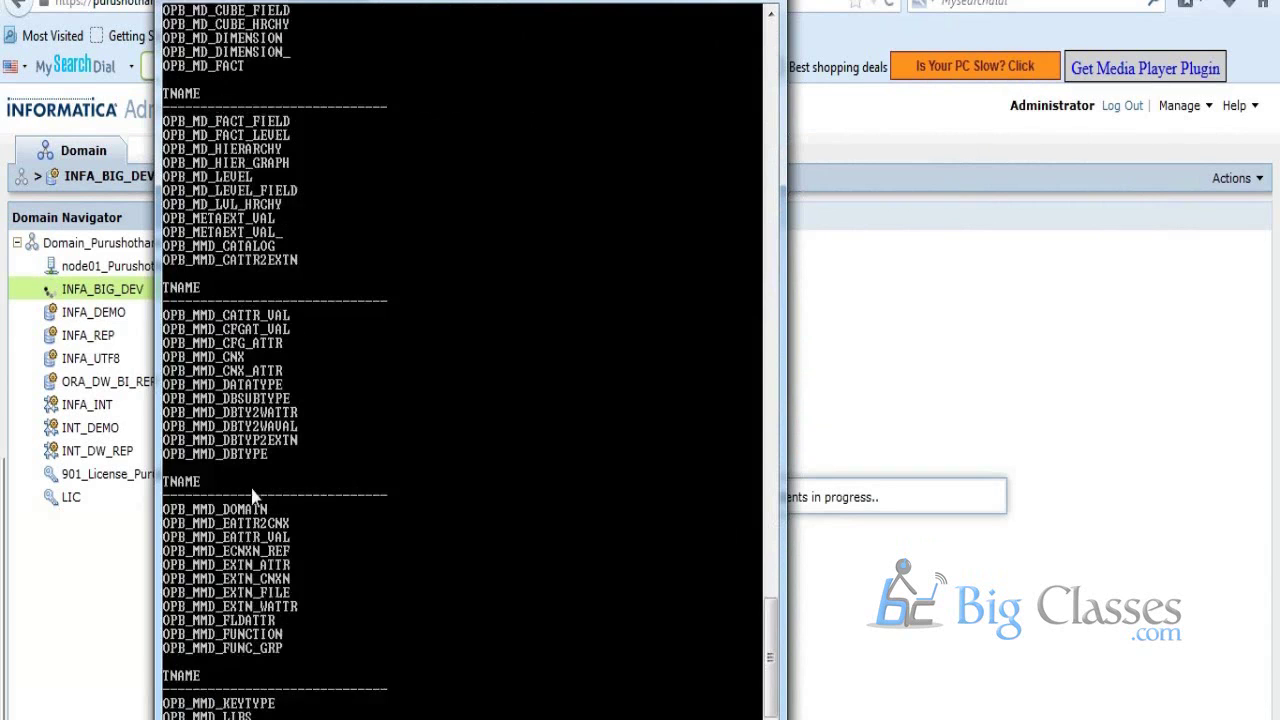
scroll(253, 495, down, 10)
Rerun the table-name query three more times and look back through the repository metadata tables
text(/)
key(Return)
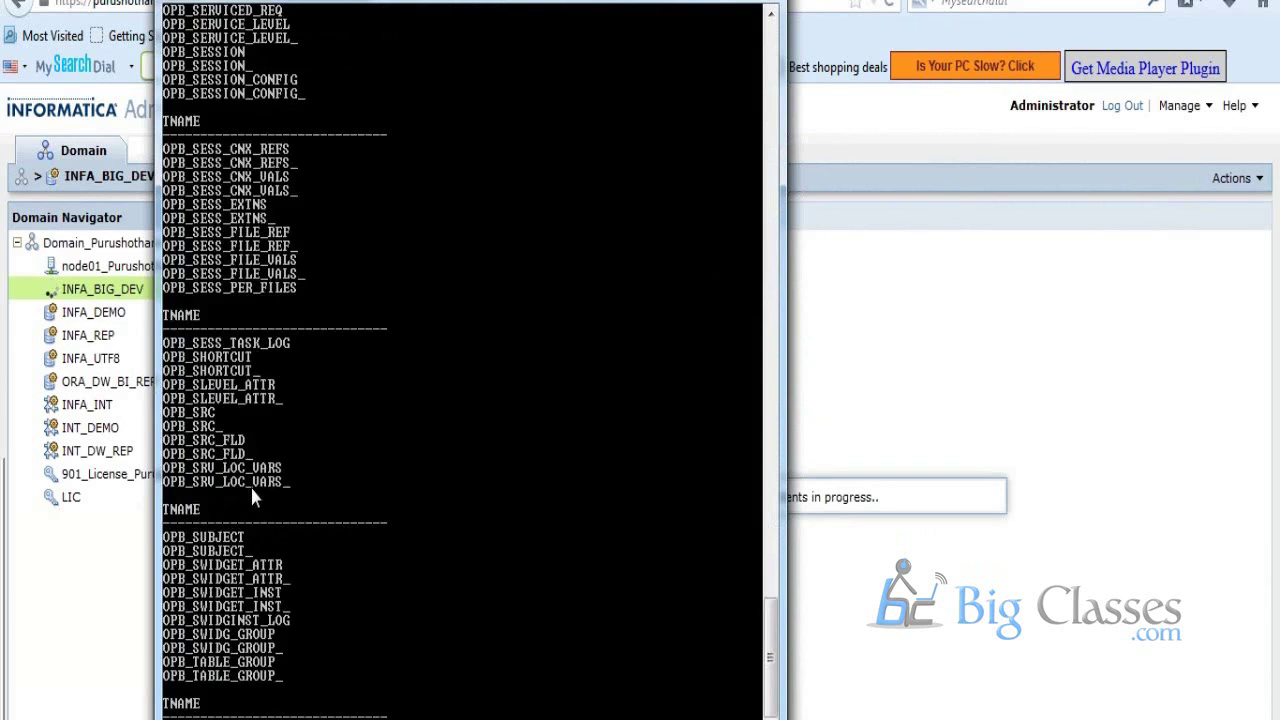
text(/)
key(Return)
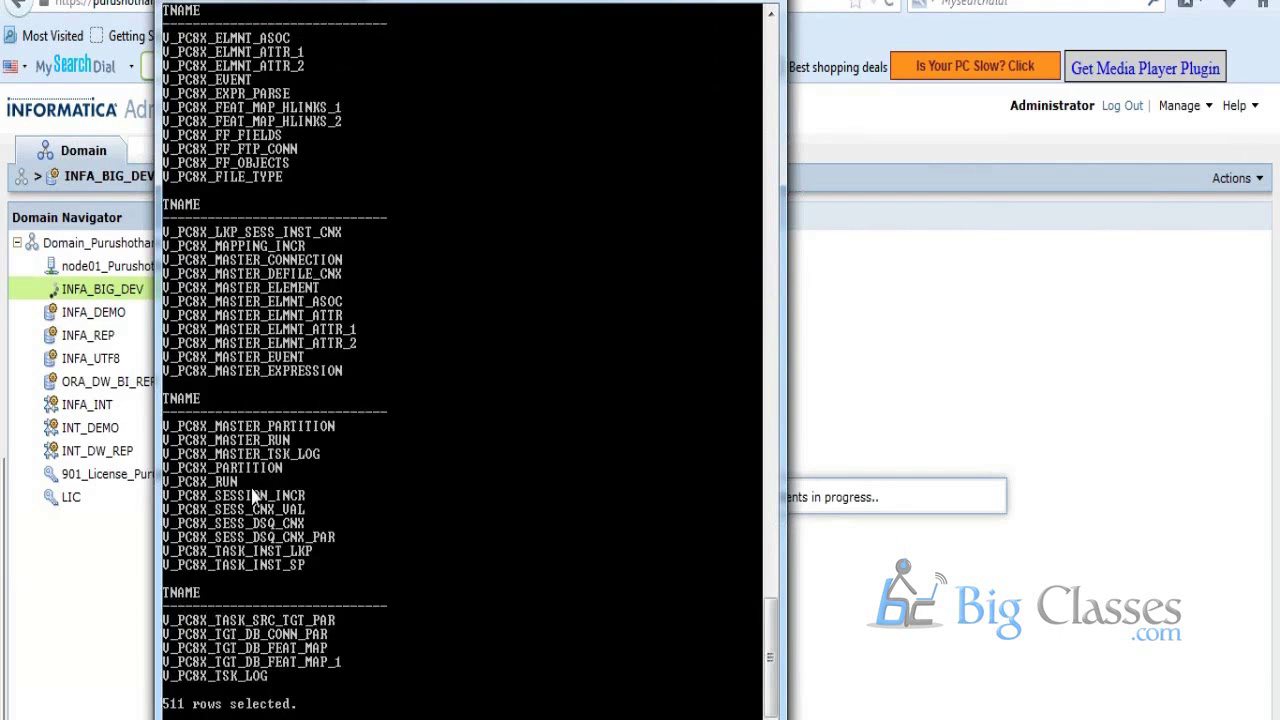
text(/)
key(Return)
drag(768, 650, 757, 295)
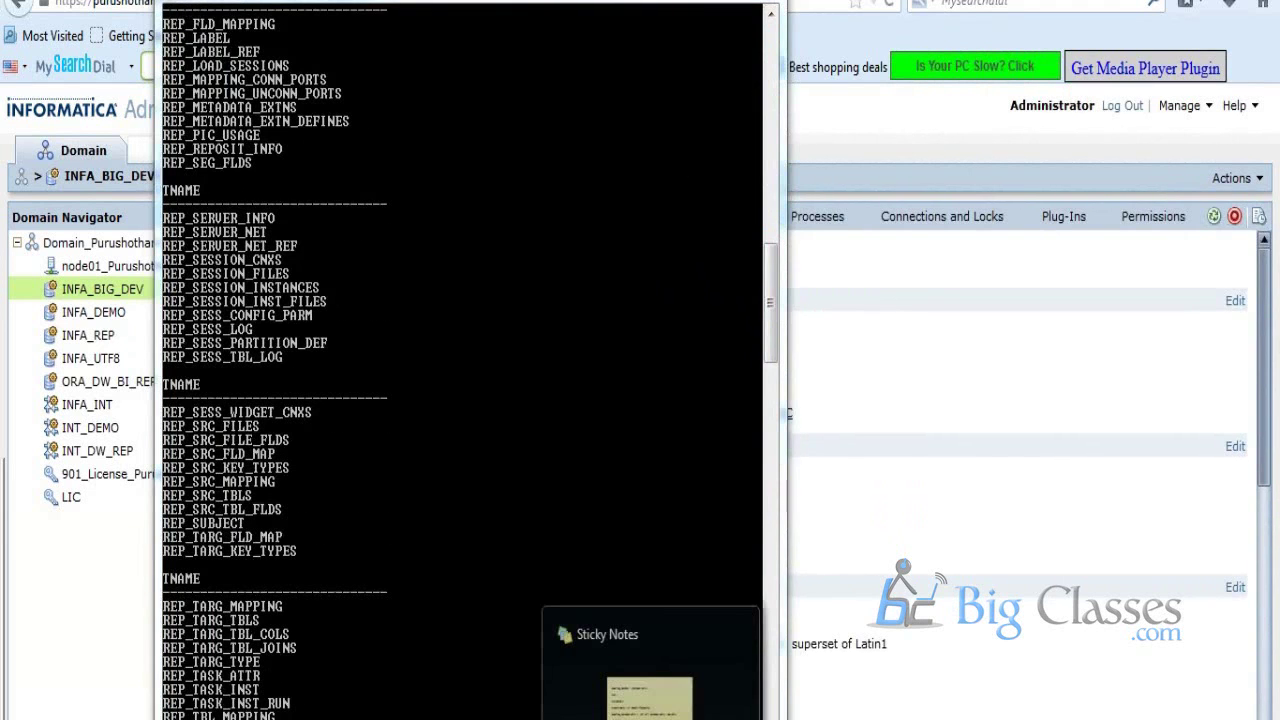
Switch to Sticky Notes and add the lines "source def" and "target def" below the "Grant dba to user" item
click(650, 700)
text(sou)
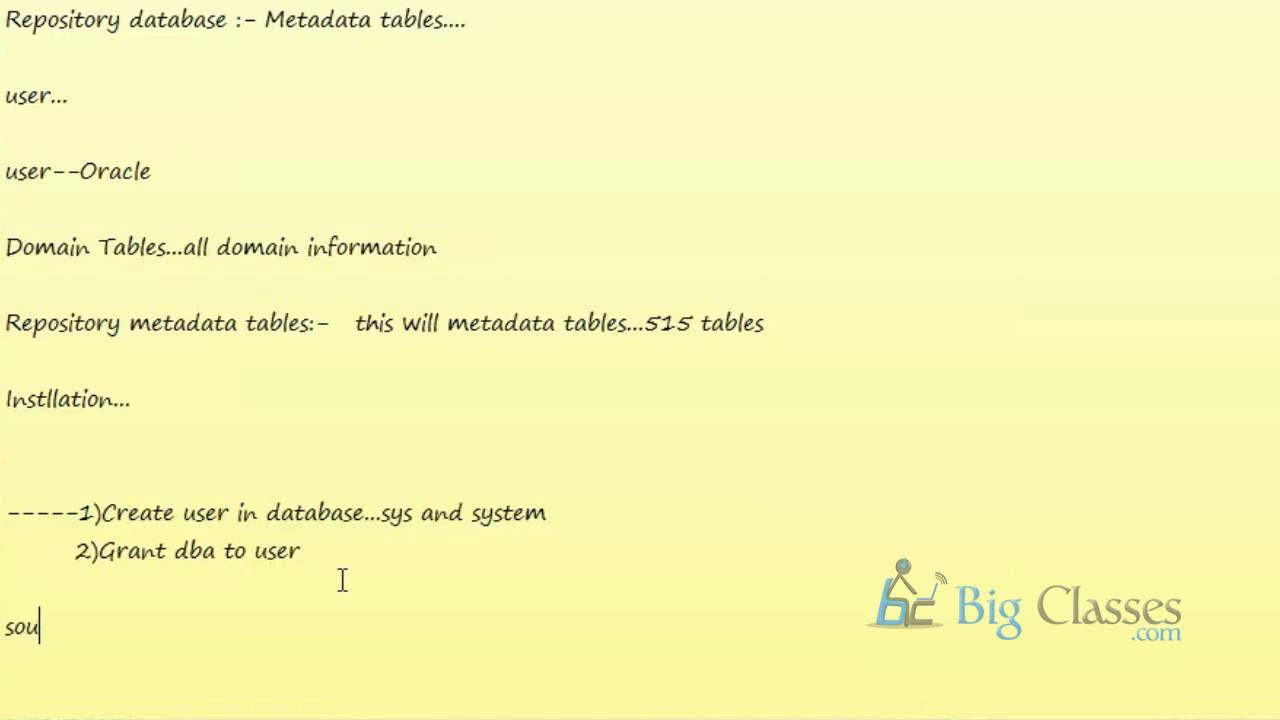
text(rce def)
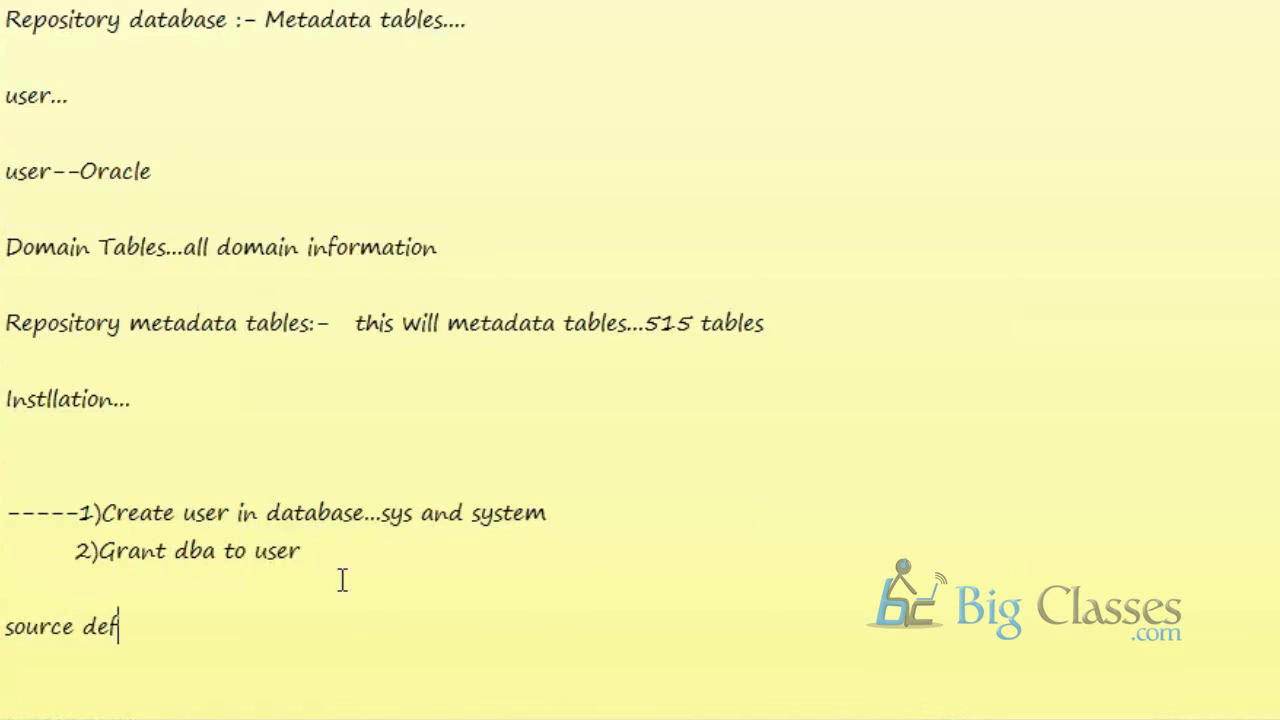
key(Return)
text(target d)
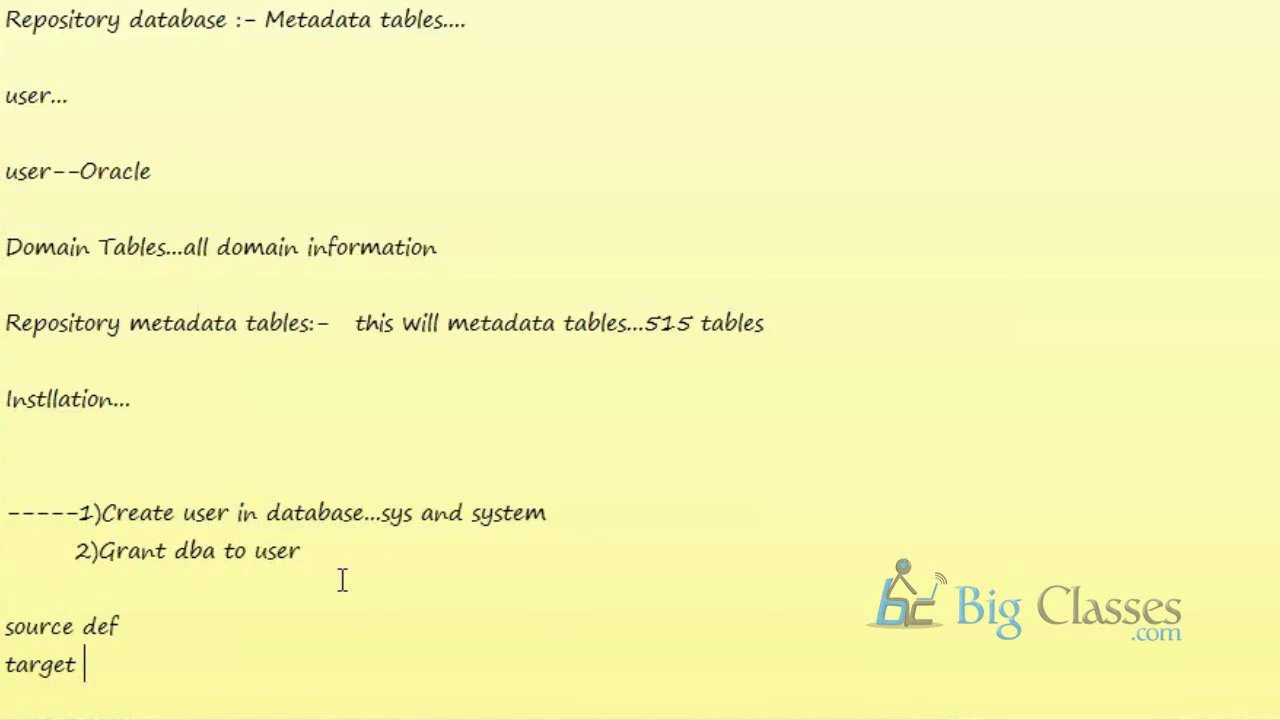
text(e)
key(BackSpace)
text(def)
Add the lines "mapping", "sessions" and "workflows" below "target def" in the note
key(Return)
text(mapping)
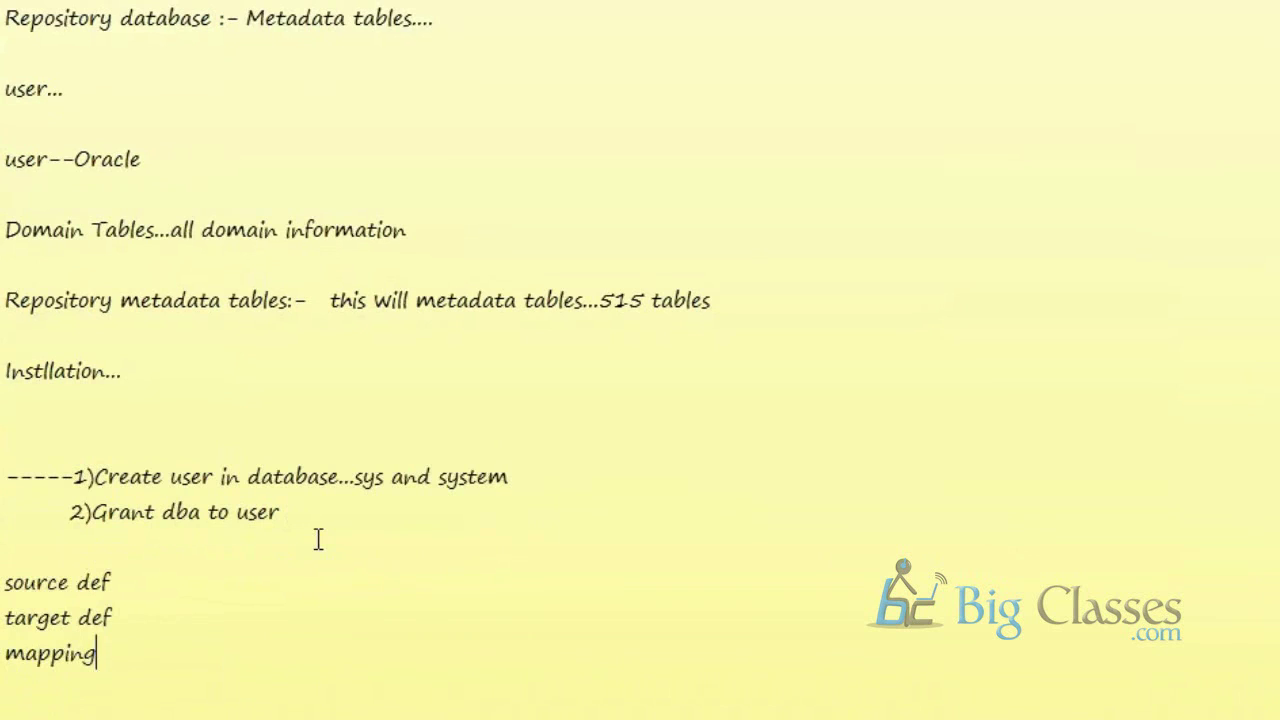
key(Return)
text(sessions)
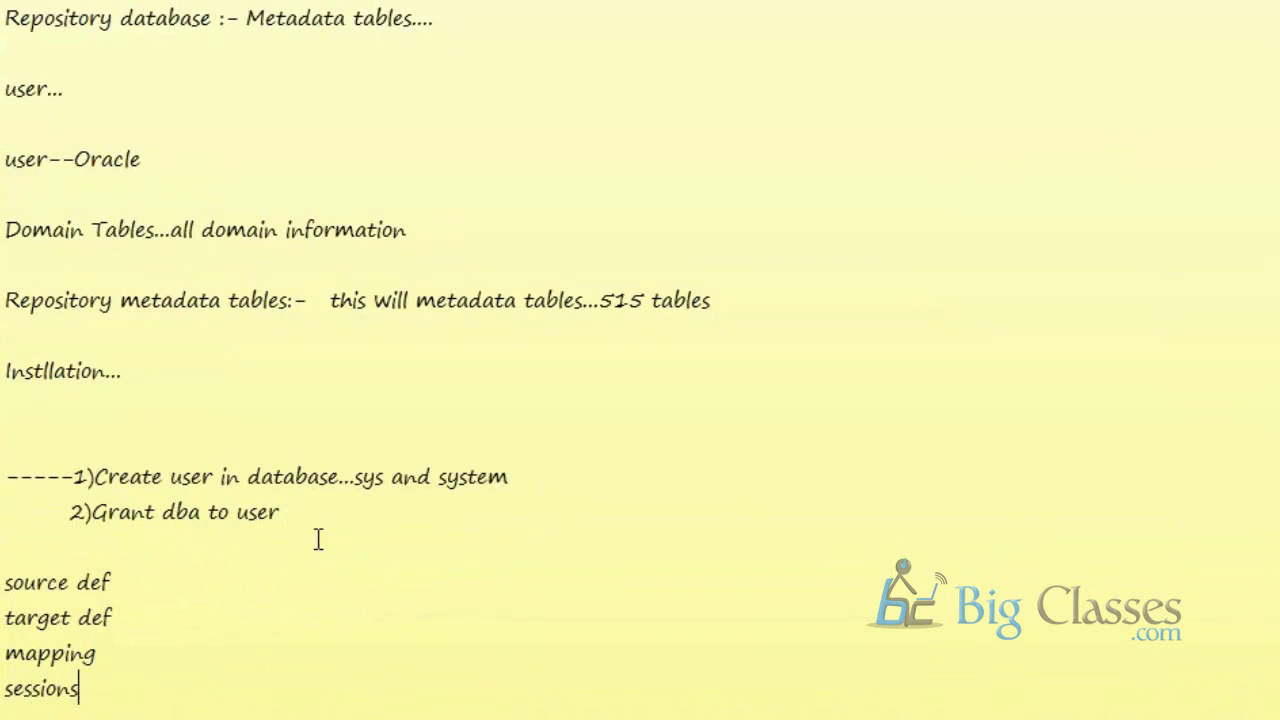
key(Return)
text(wor)
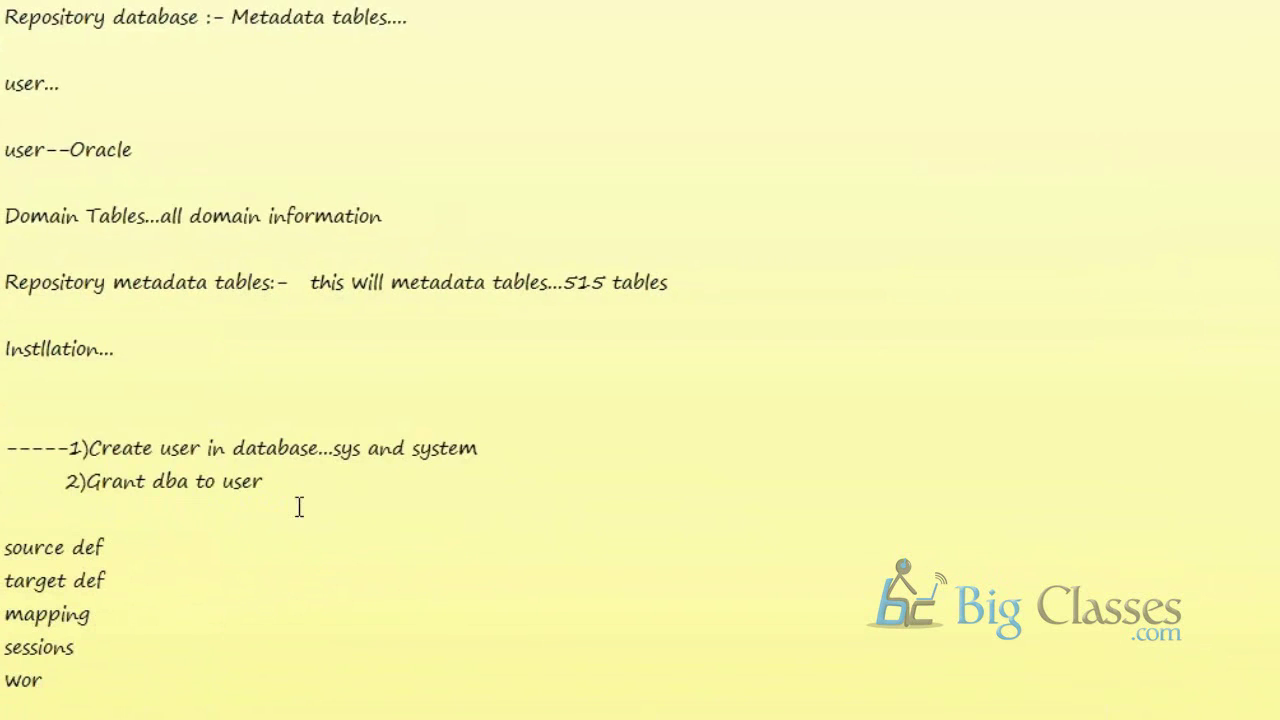
text(kflows)
Switch back to Informatica Administrator and examine the operating mode in the INFA_BIG_DEV repository properties
key(alt+Tab)
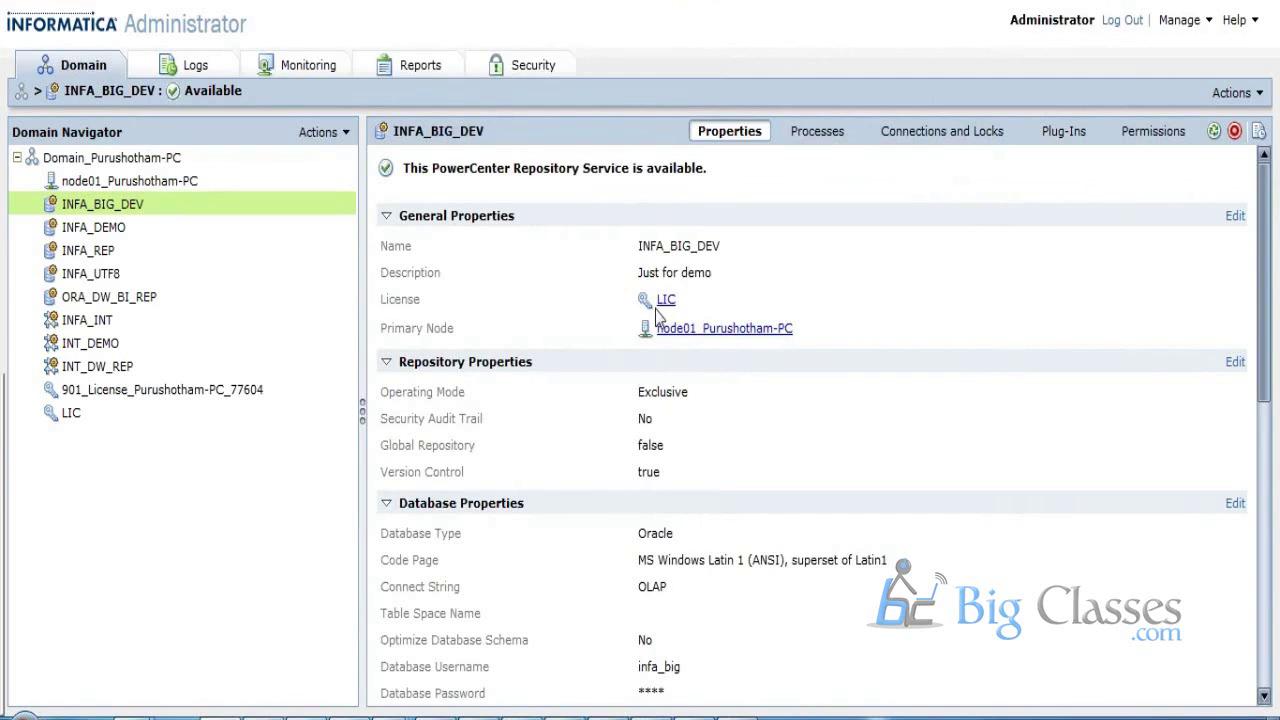
drag(666, 394, 660, 396)
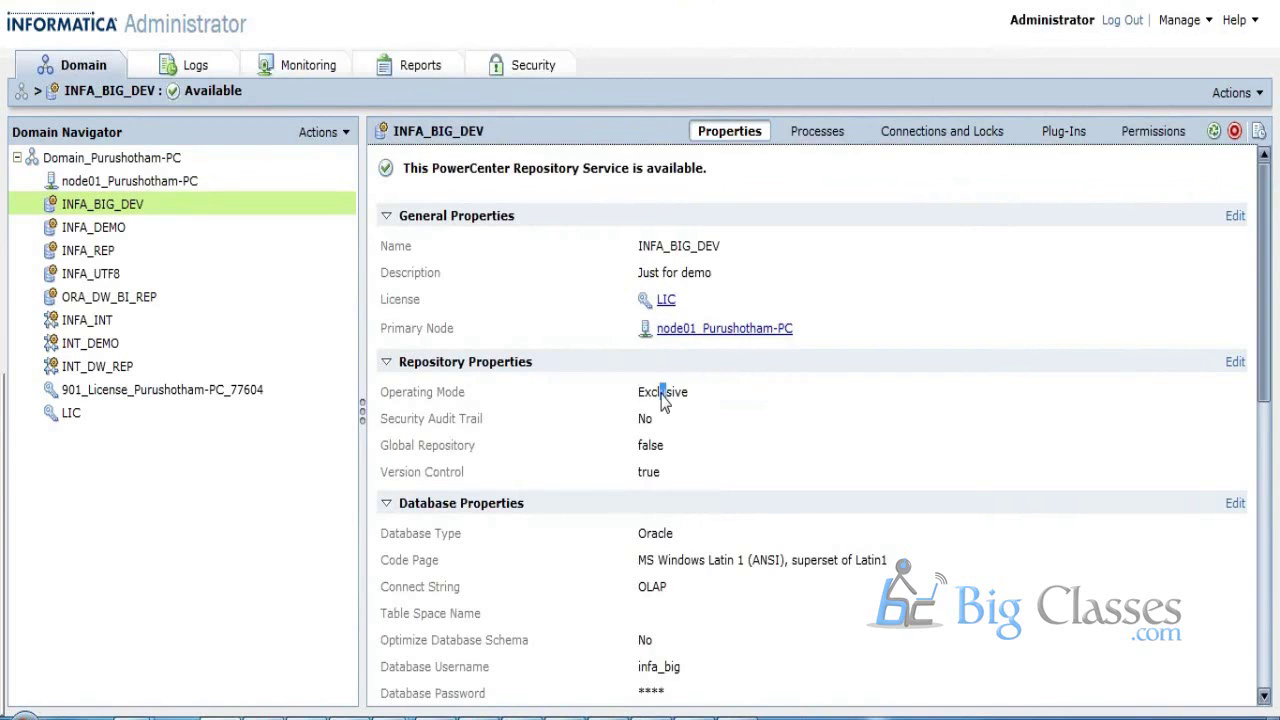
double_click(661, 396)
click(728, 404)
double_click(653, 392)
click(703, 414)
double_click(657, 396)
click(674, 416)
double_click(661, 394)
click(726, 431)
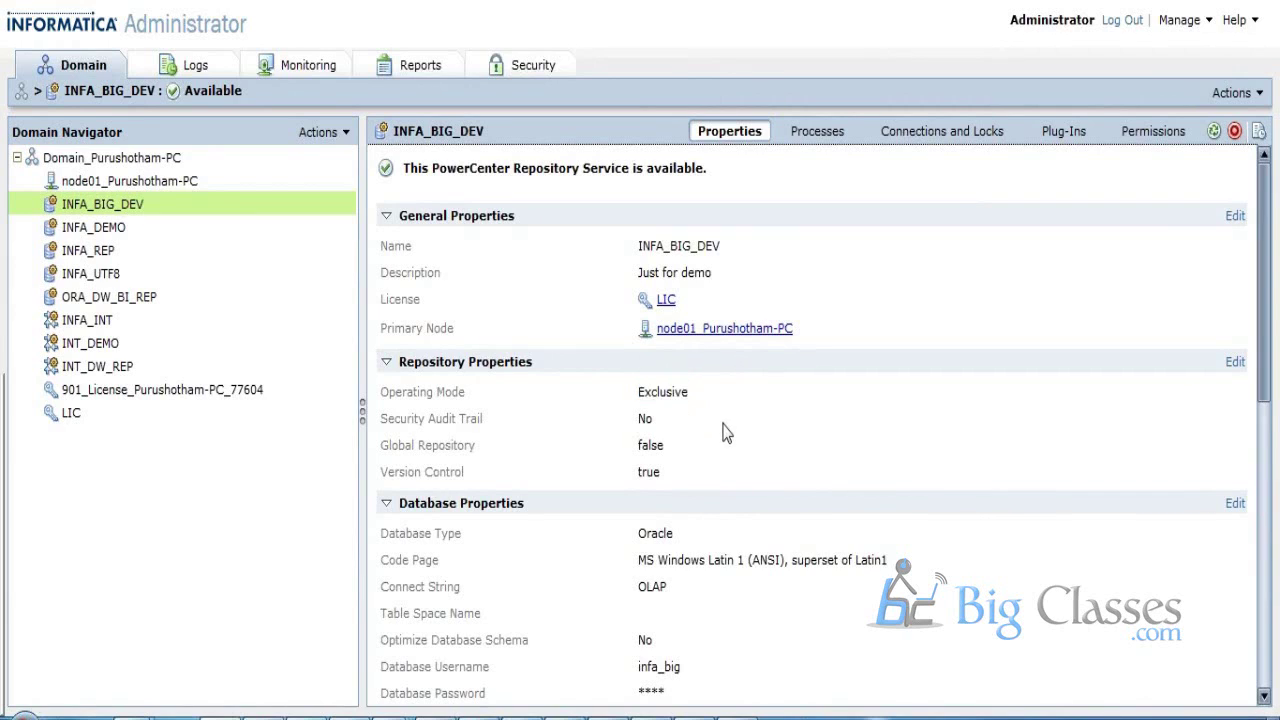
double_click(666, 404)
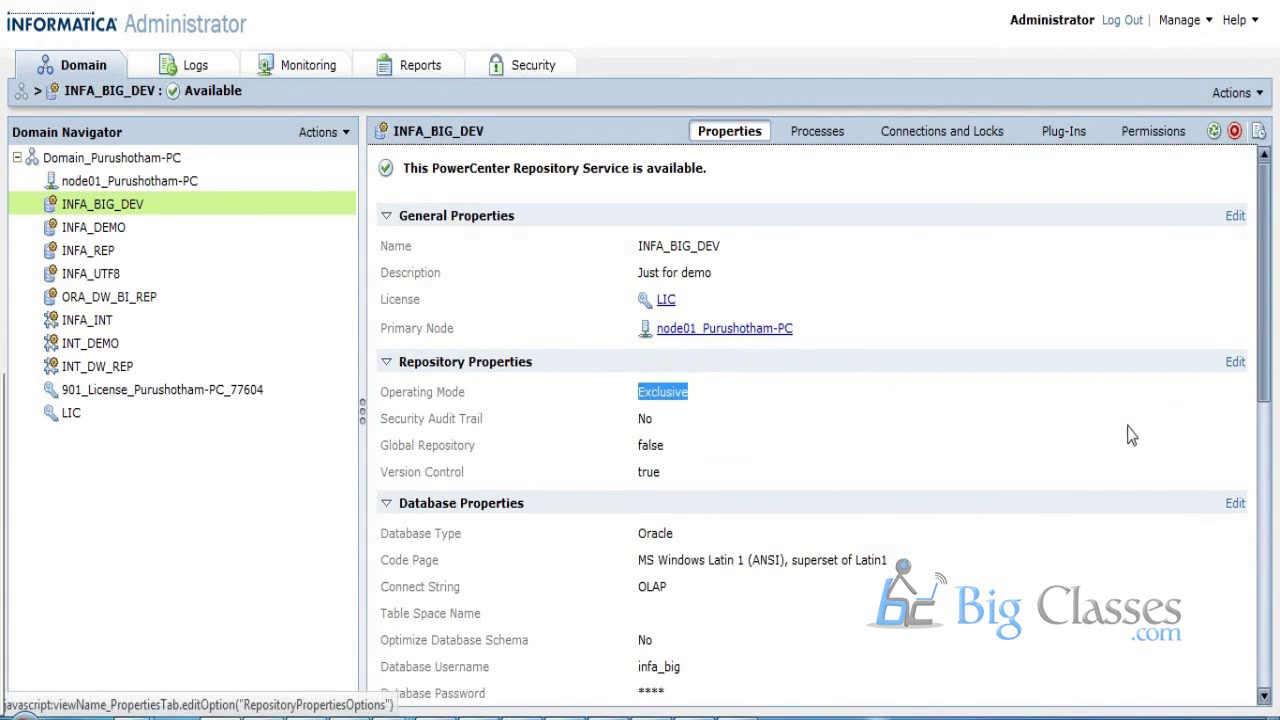
click(878, 442)
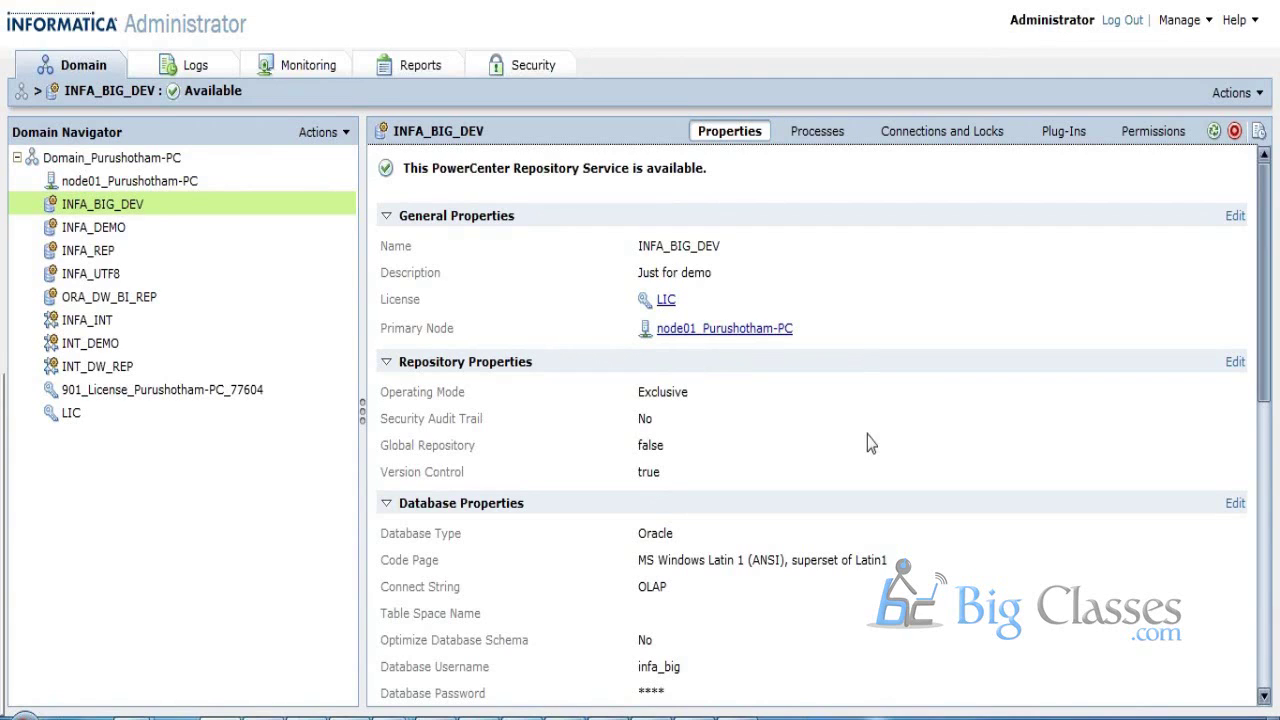
drag(661, 396, 663, 397)
double_click(659, 395)
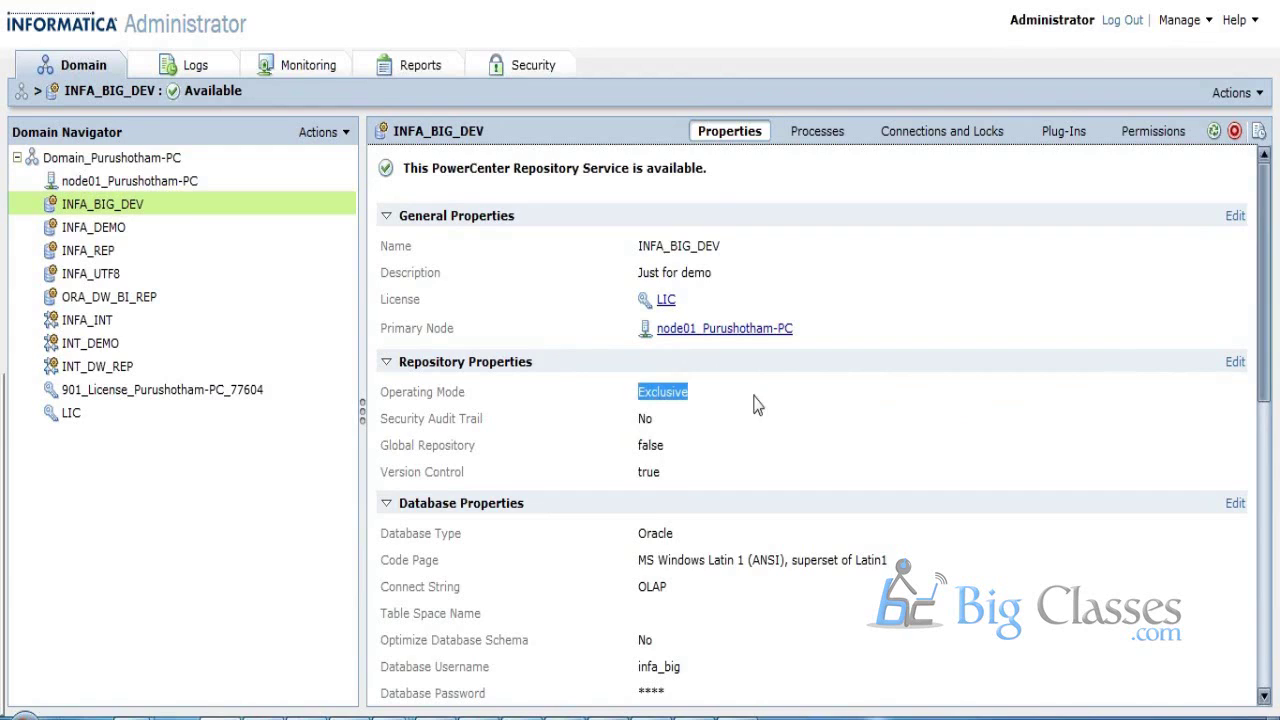
click(857, 430)
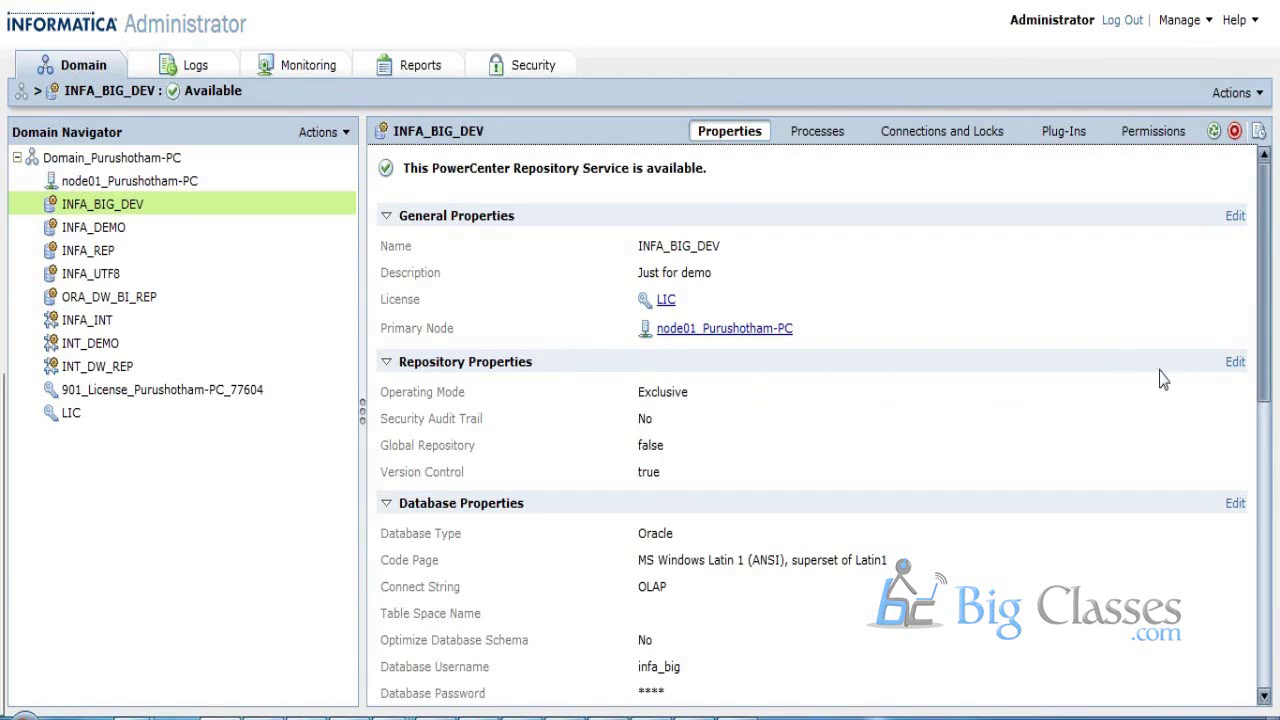
Set the INFA_BIG_DEV operating mode to Normal and restart the service with the option to wait for all processes to complete
click(1235, 364)
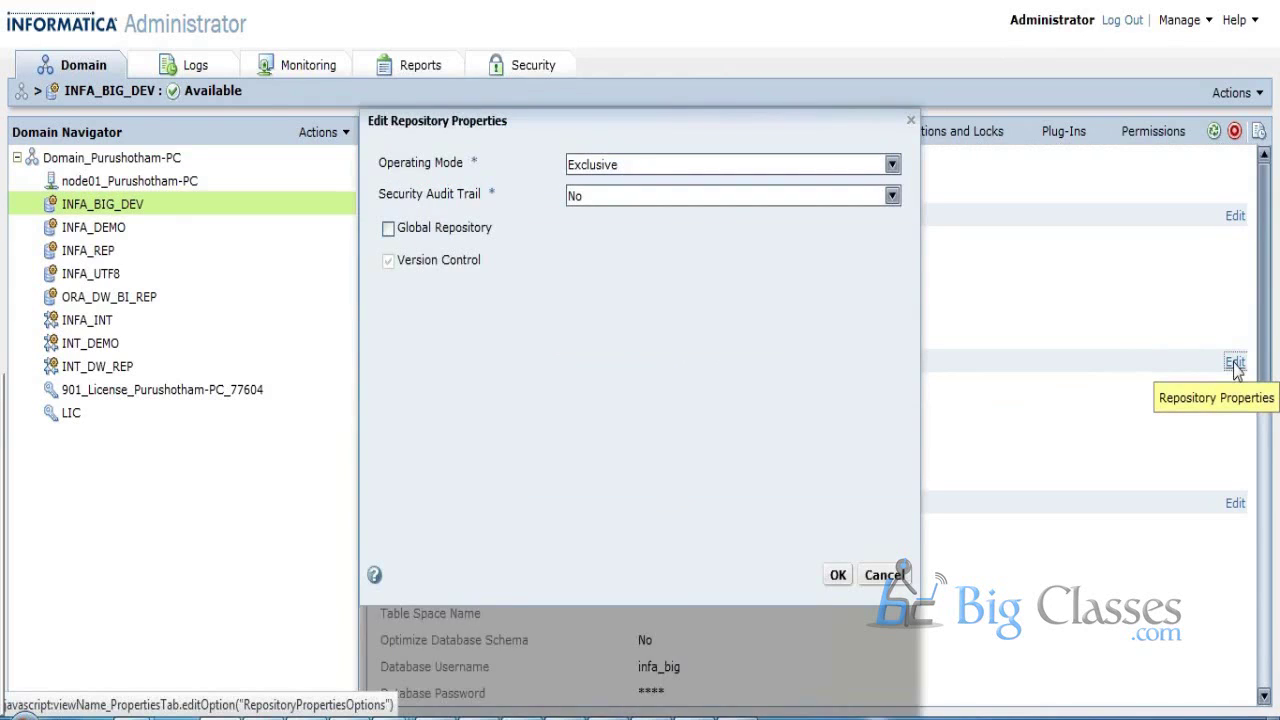
click(892, 164)
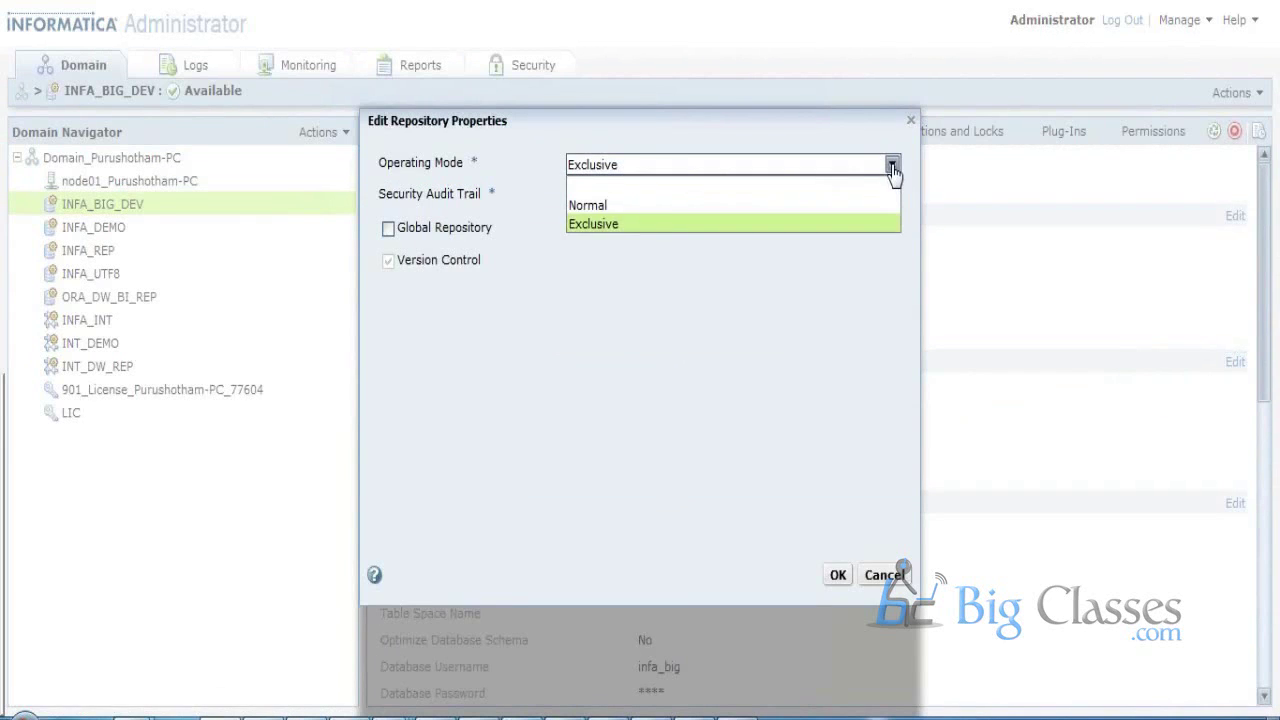
click(604, 207)
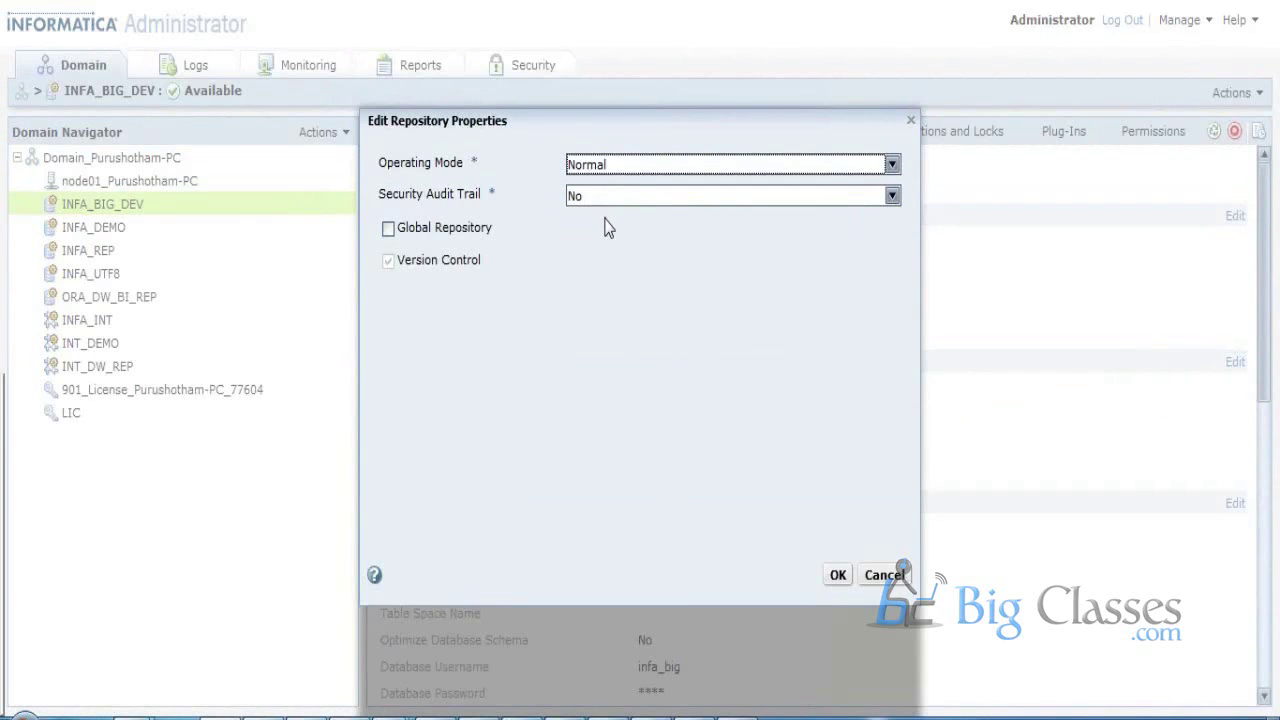
click(838, 577)
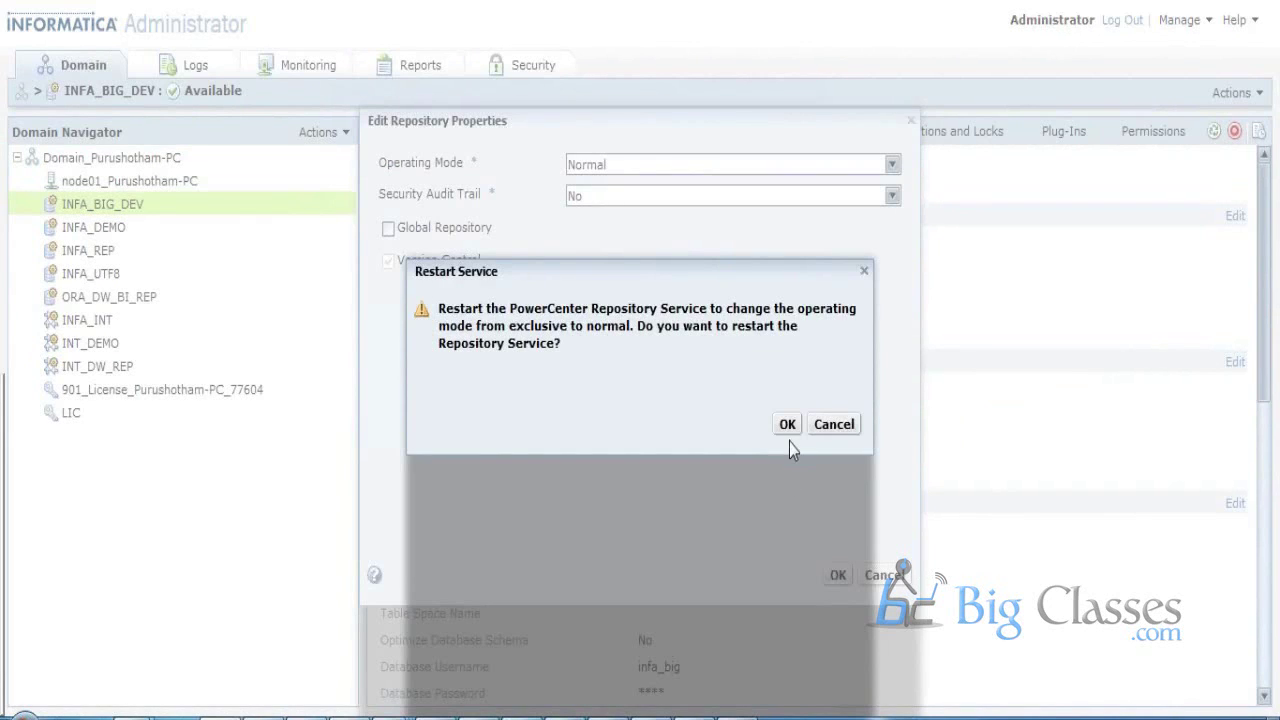
click(786, 427)
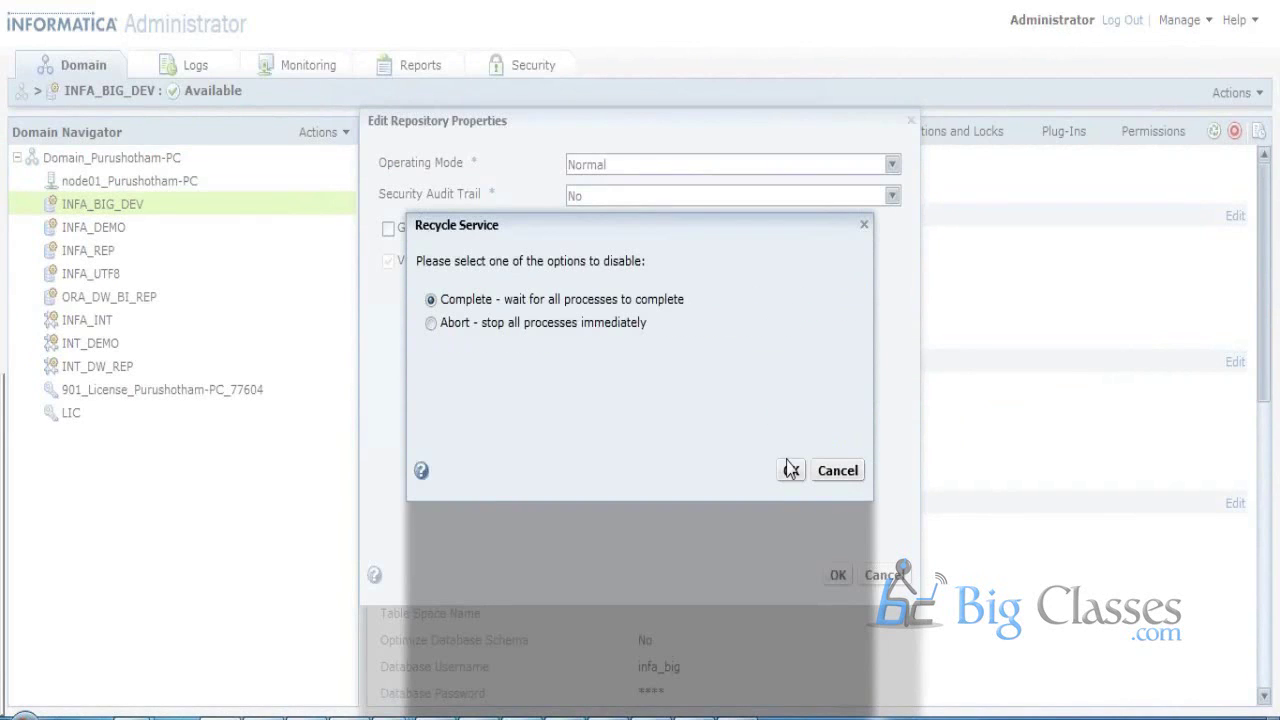
click(790, 472)
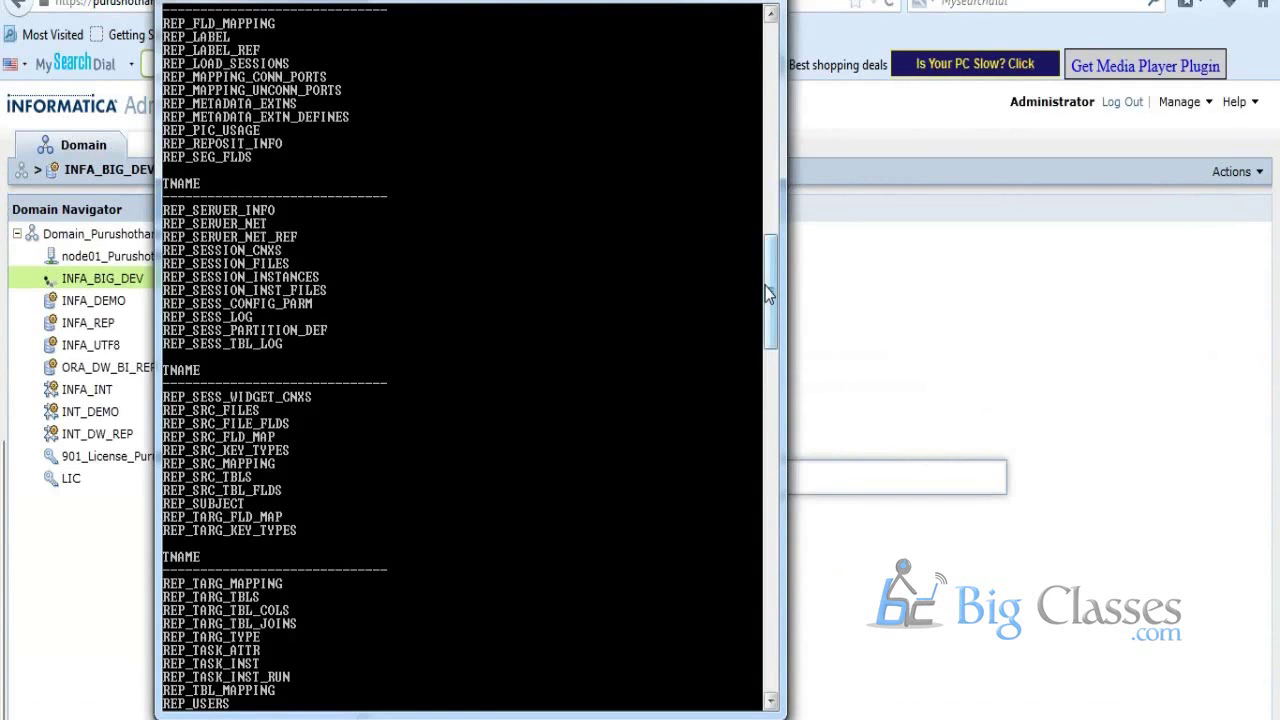
Look through the OPB and REP metadata tables listed in the SQL*Plus window while the service restarts
drag(765, 286, 764, 218)
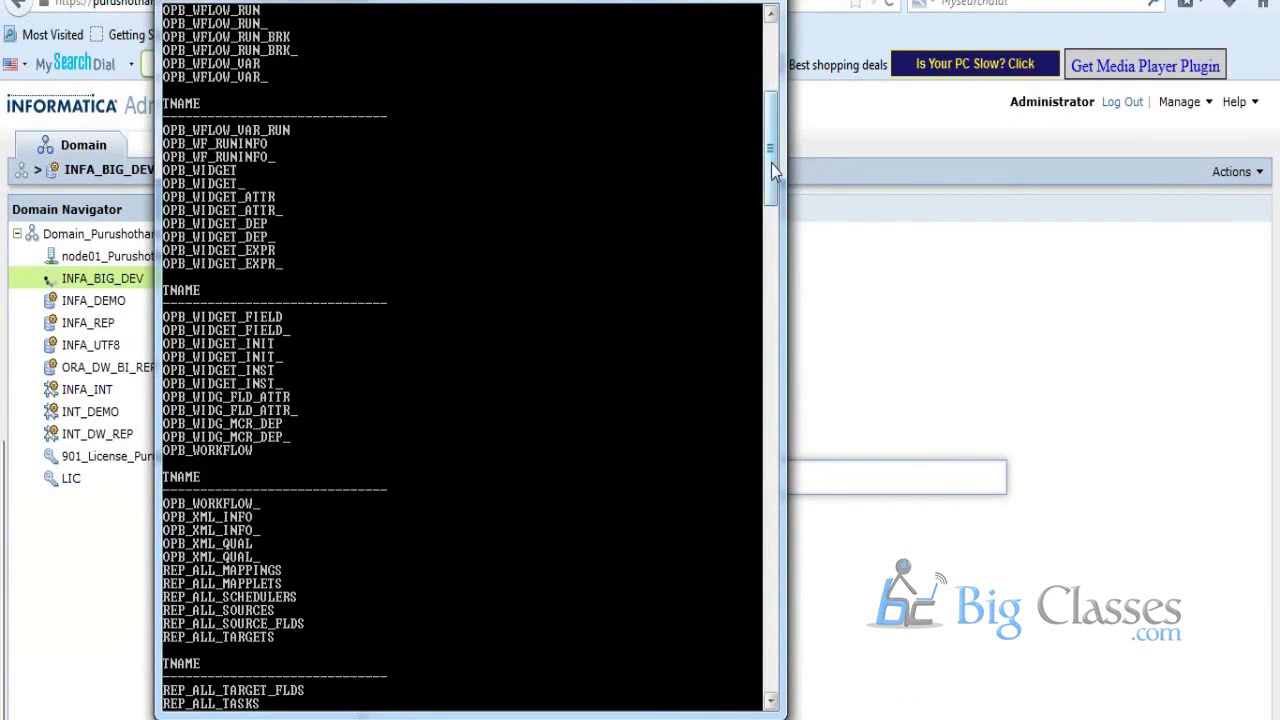
drag(771, 167, 737, 38)
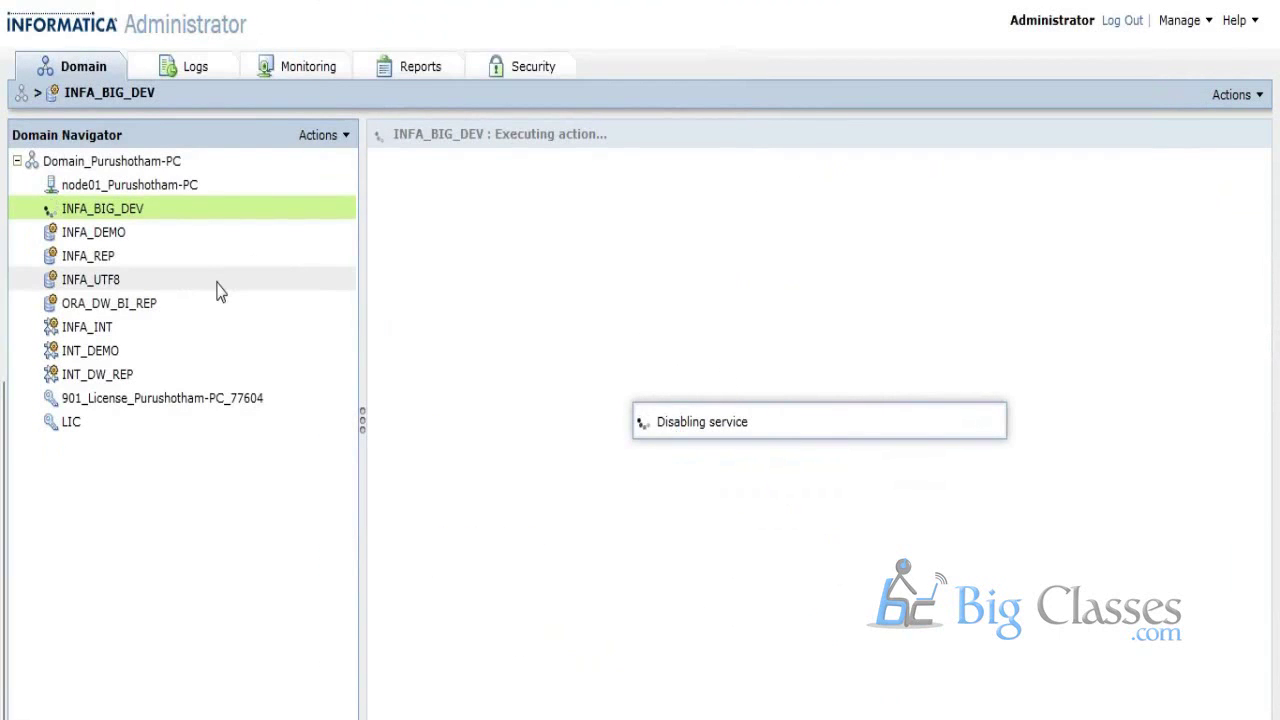
mouse_move(219, 290)
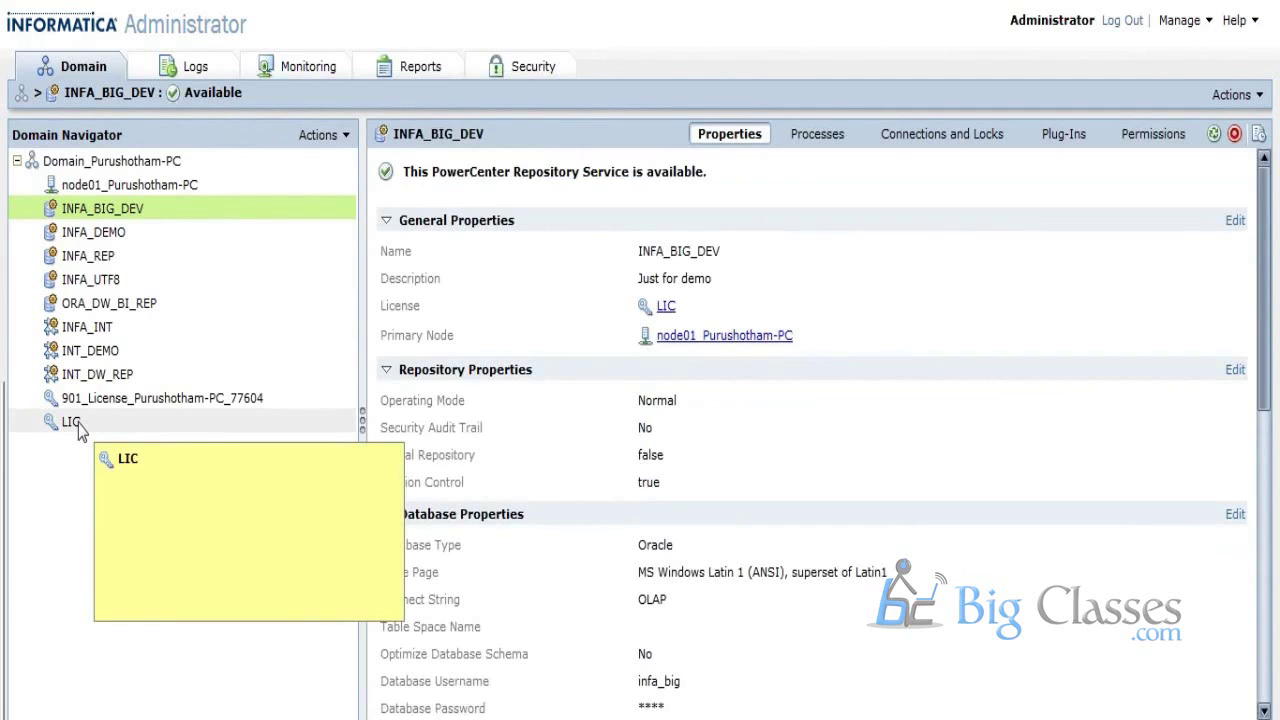
Examine the LIC license's properties, including its expiry, supported platforms and repository instances
click(78, 424)
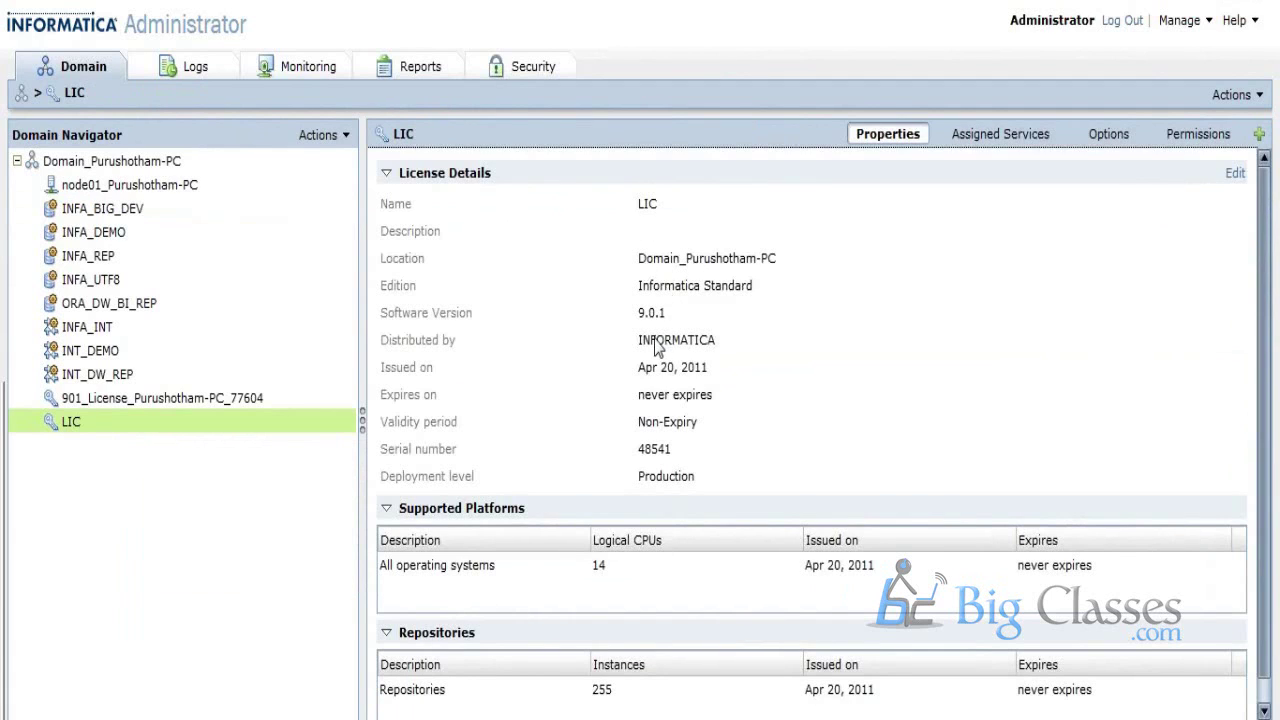
triple_click(674, 398)
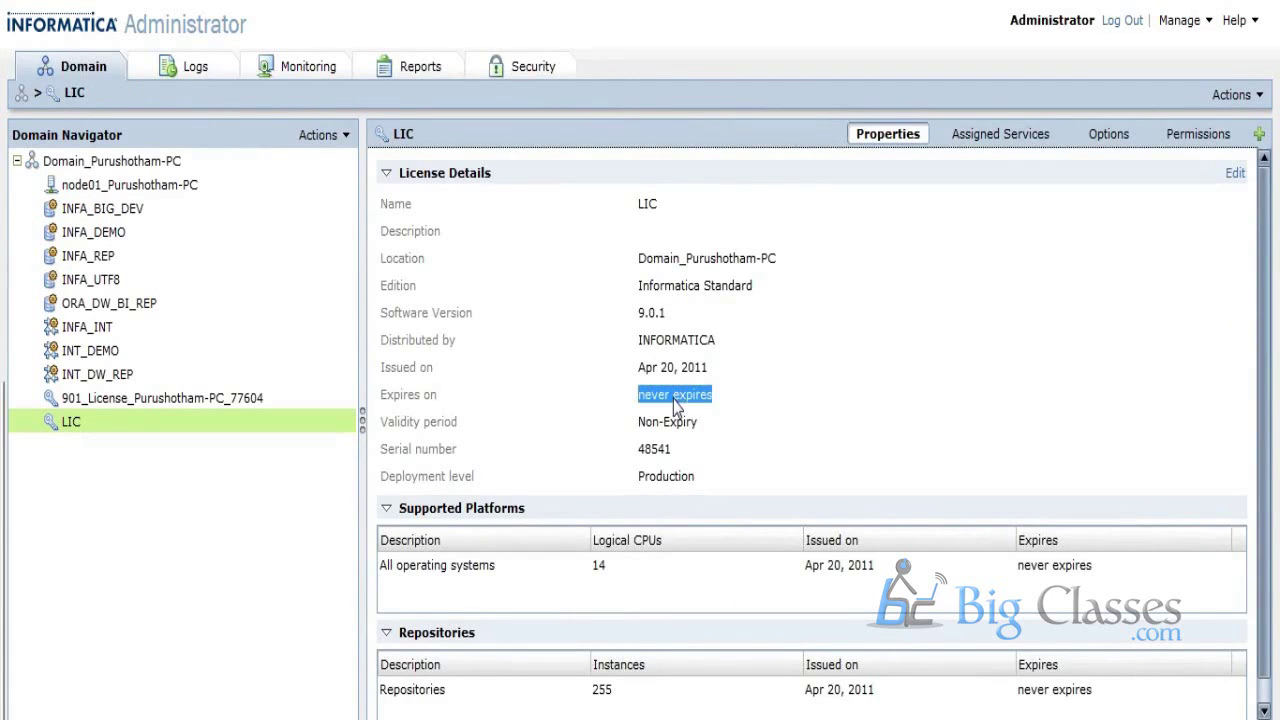
click(668, 490)
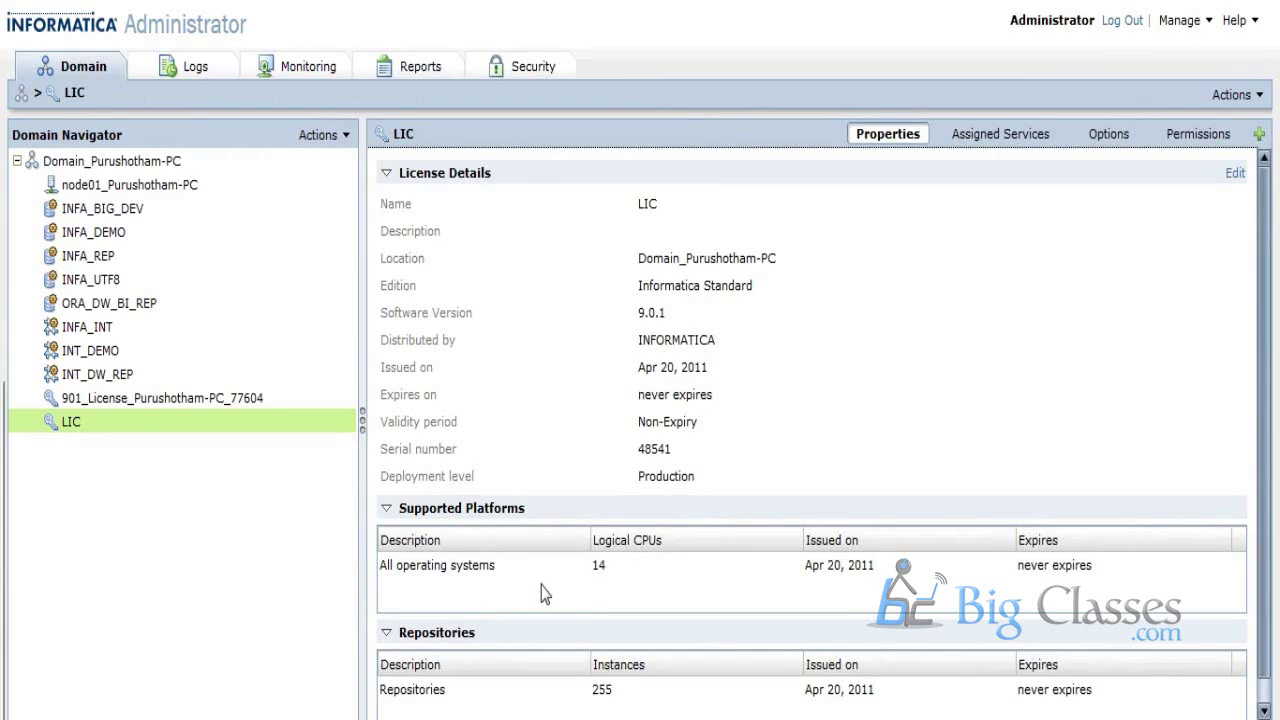
click(600, 571)
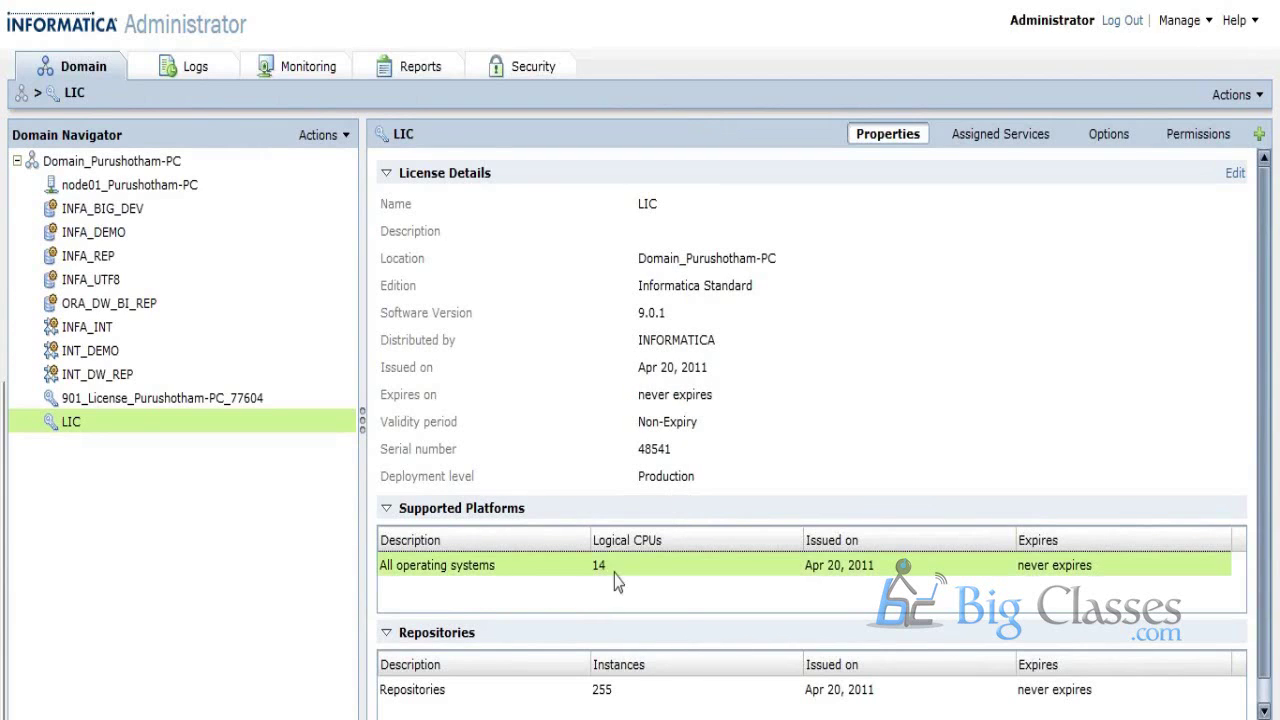
click(602, 699)
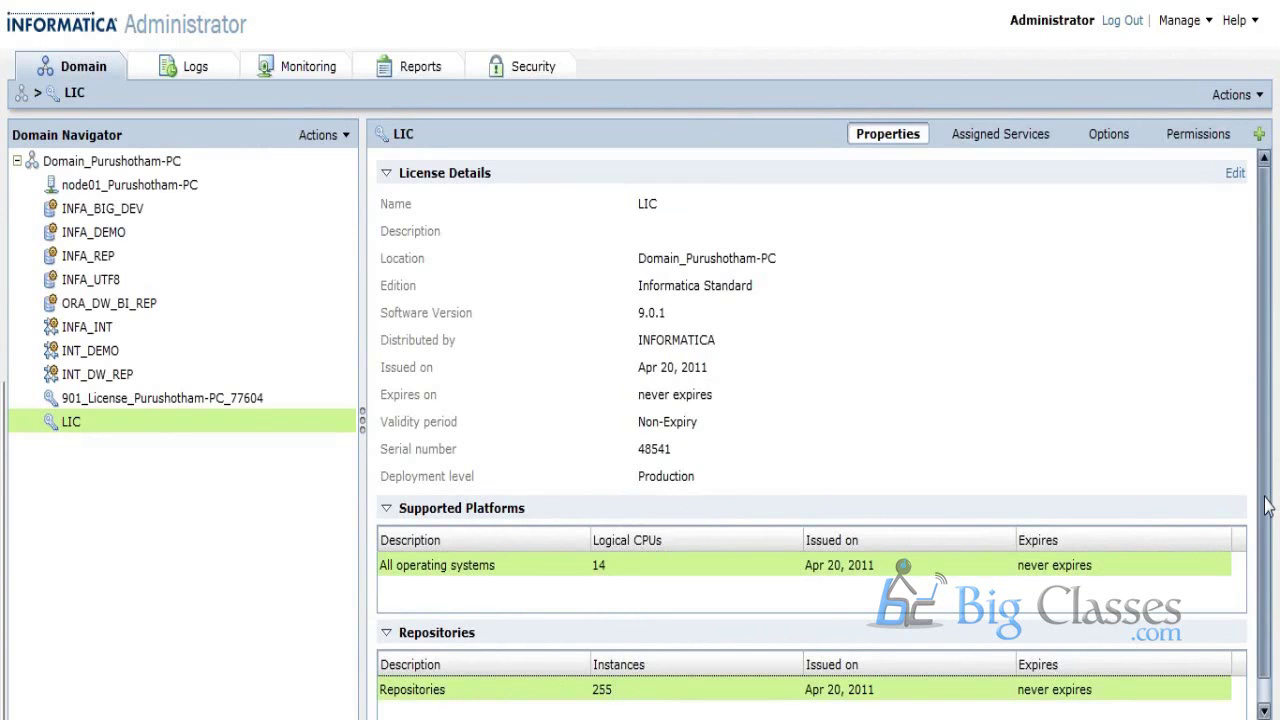
scroll(1265, 510, down, 1)
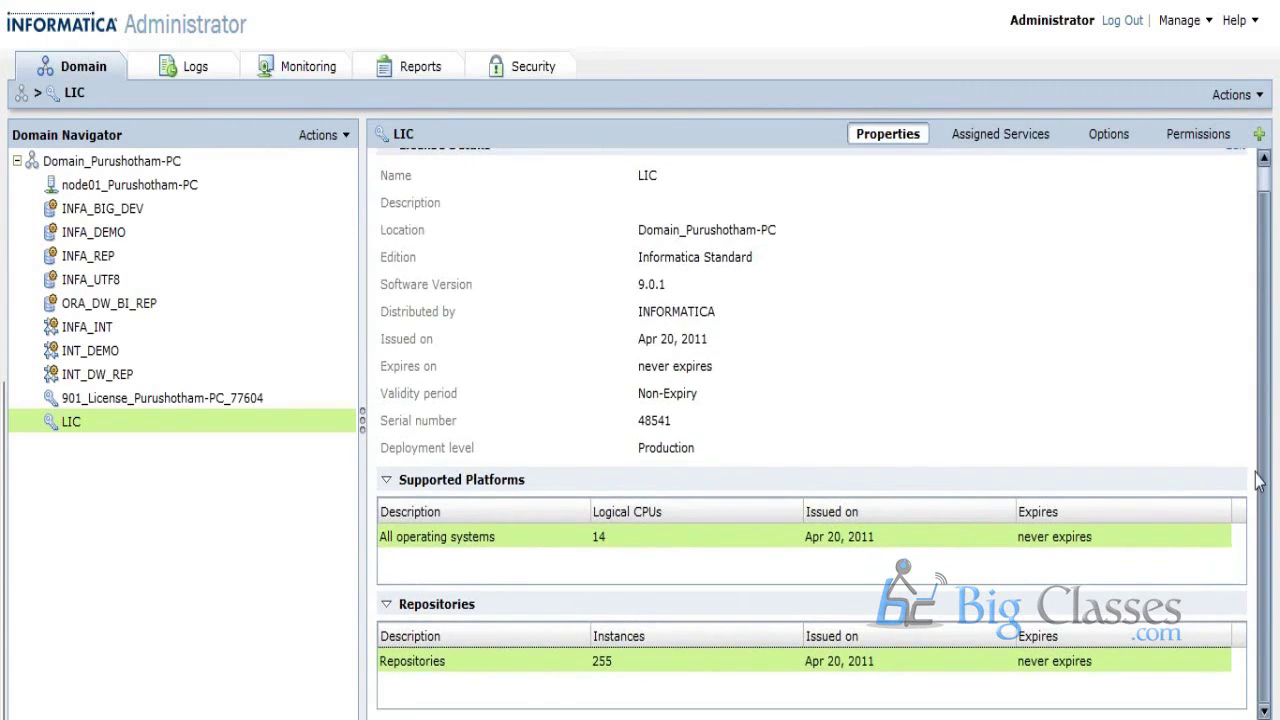
scroll(1265, 510, up, 1)
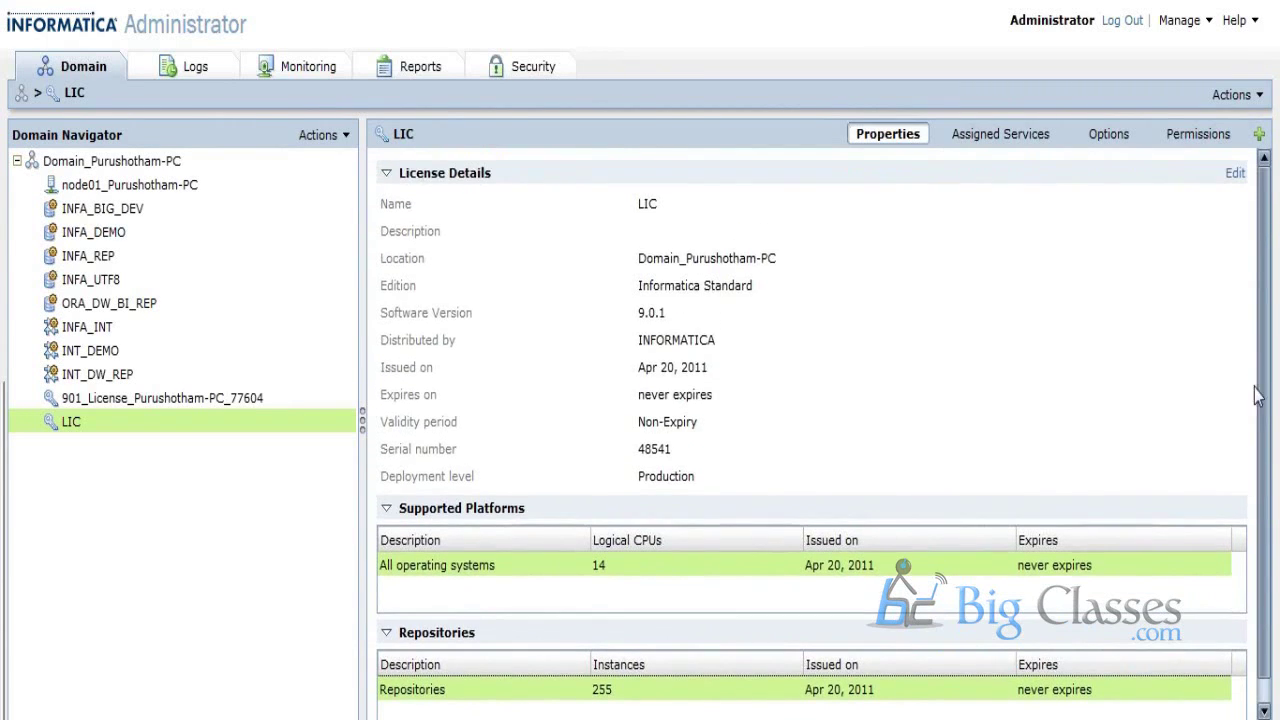
Review the services assigned to the LIC license and its PowerCenter and connection options
click(987, 145)
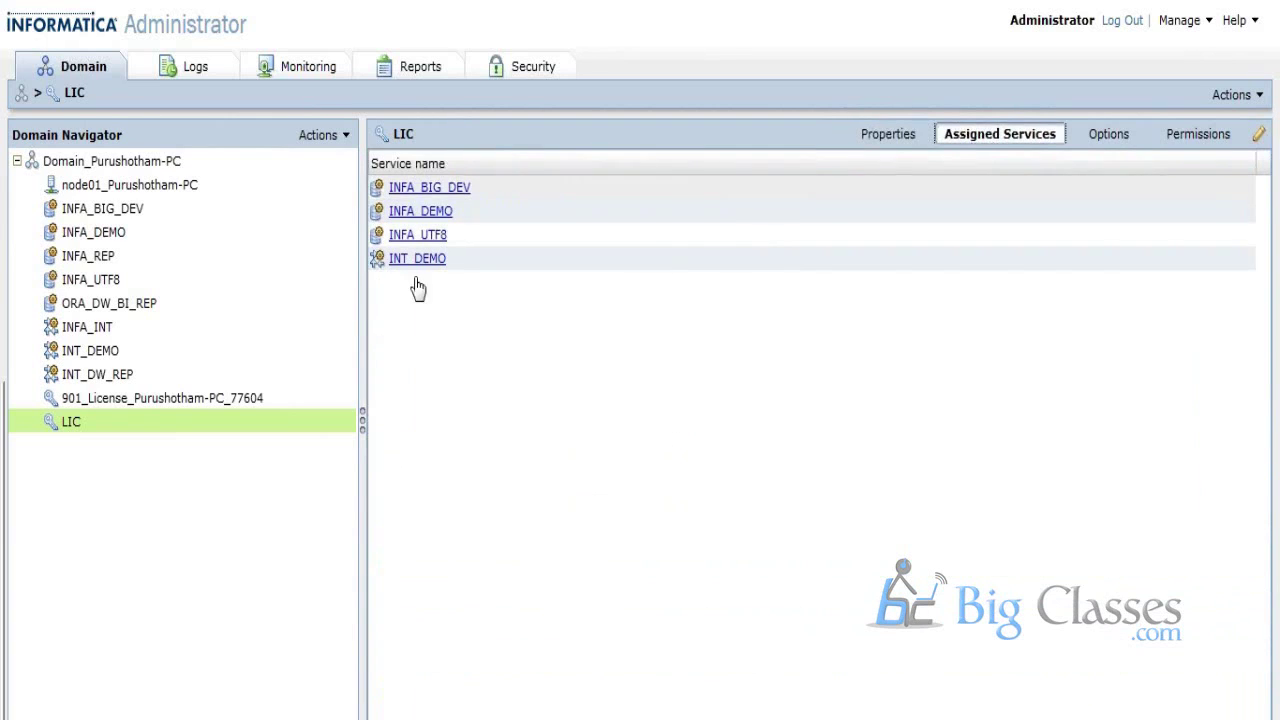
click(1113, 147)
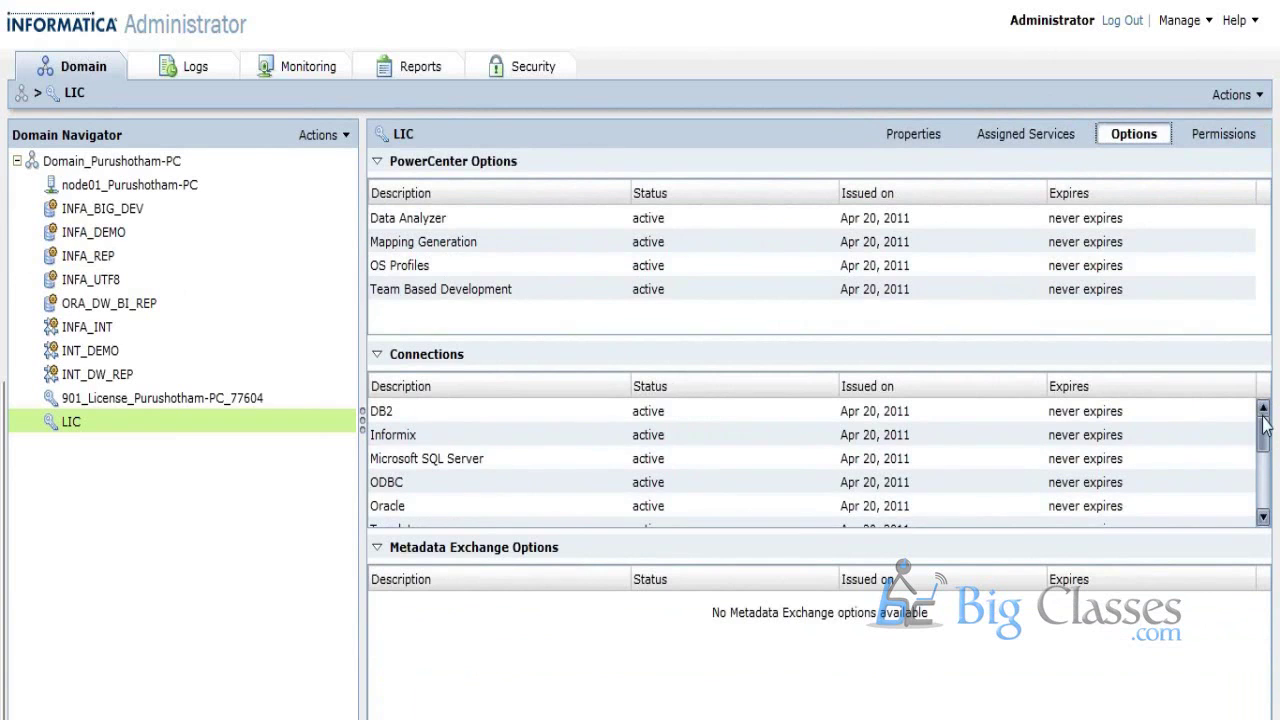
drag(1265, 428, 1268, 537)
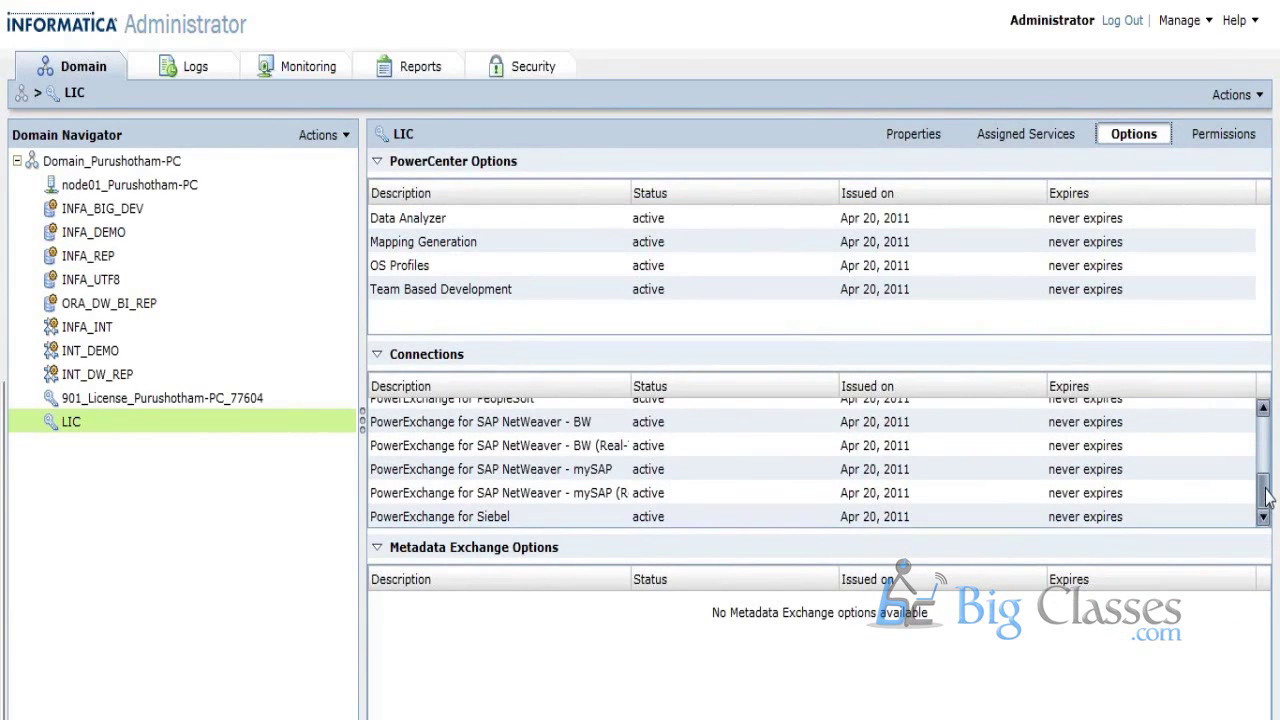
drag(1262, 470, 1238, 390)
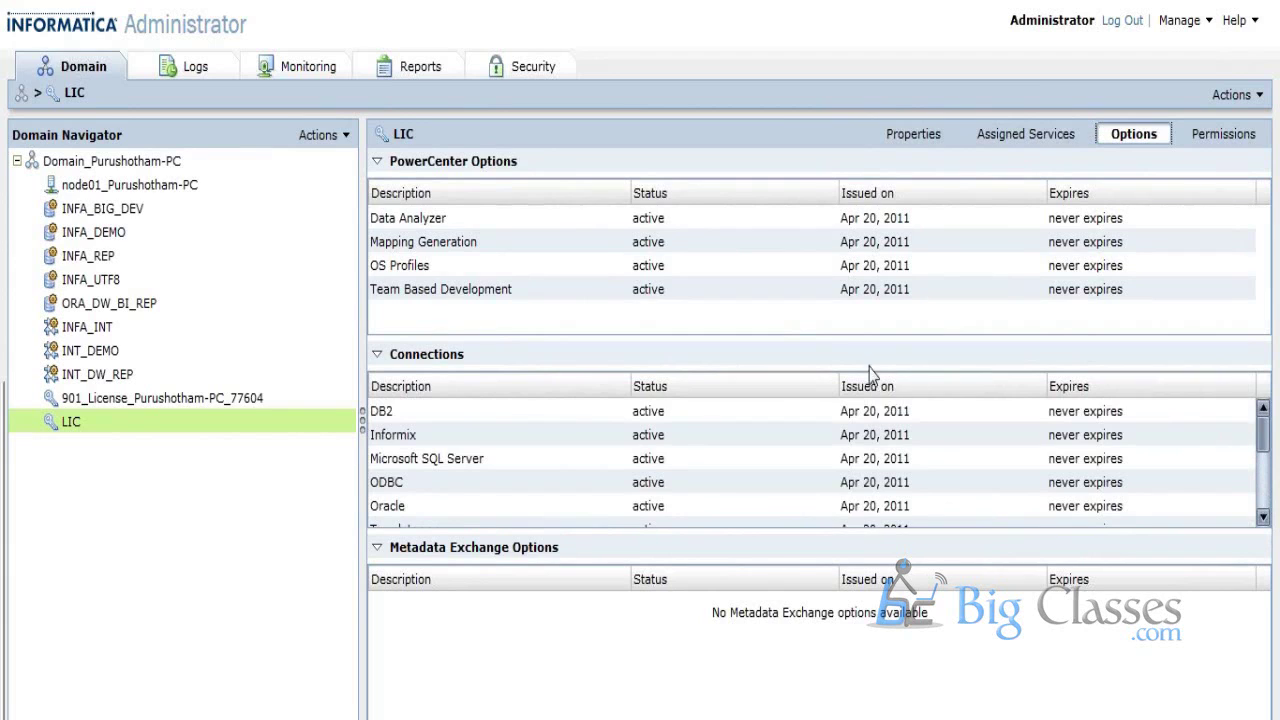
click(378, 355)
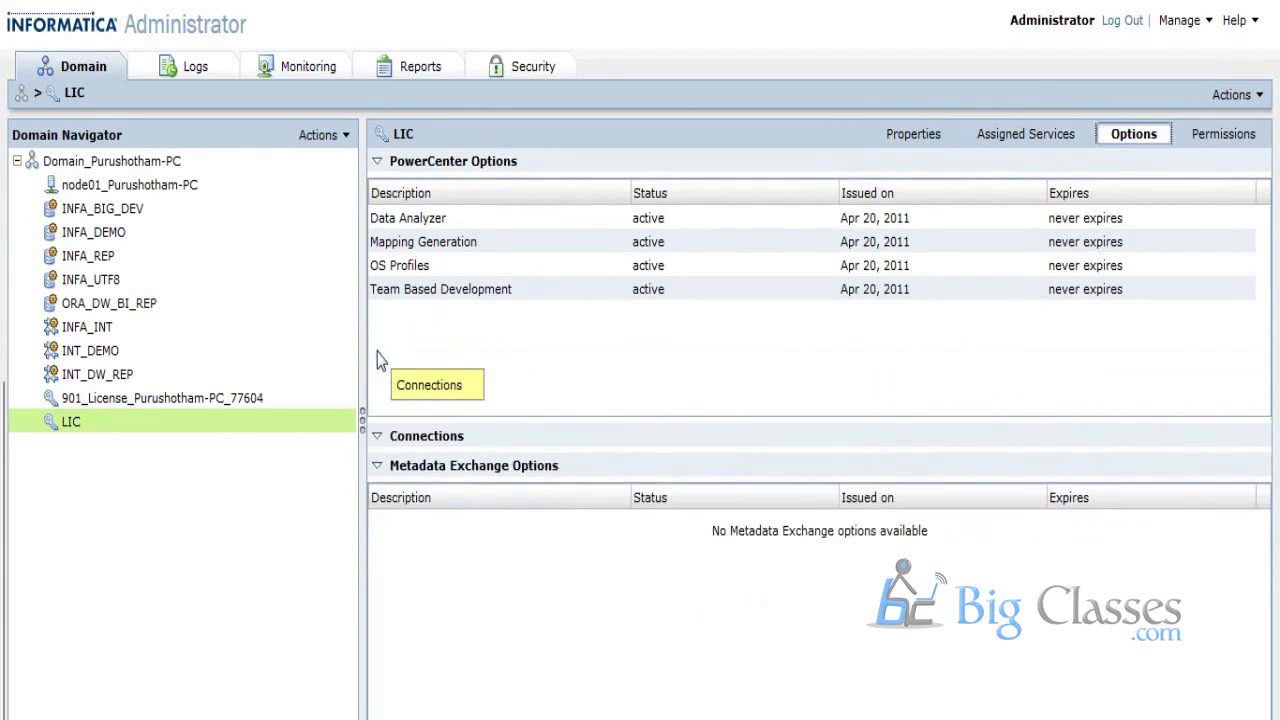
Check the service statuses in the domain overview and the properties of the INFA_BIG_DEV repository service
click(116, 160)
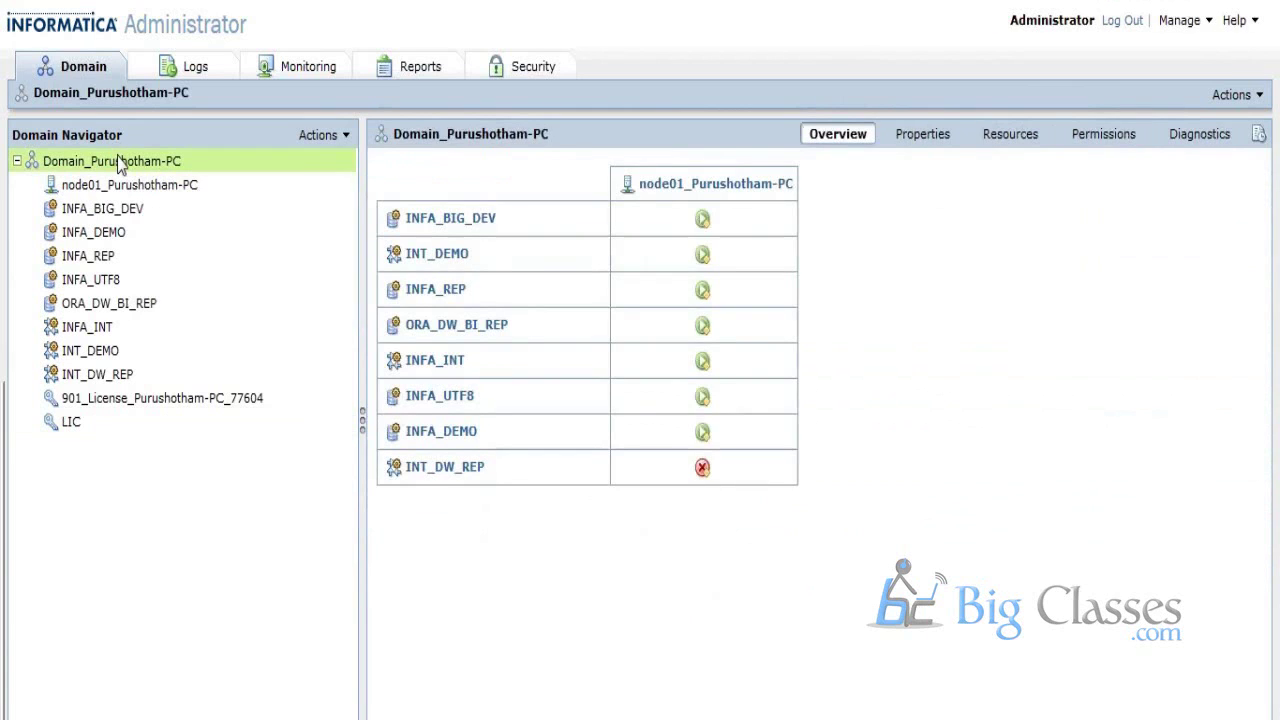
click(100, 212)
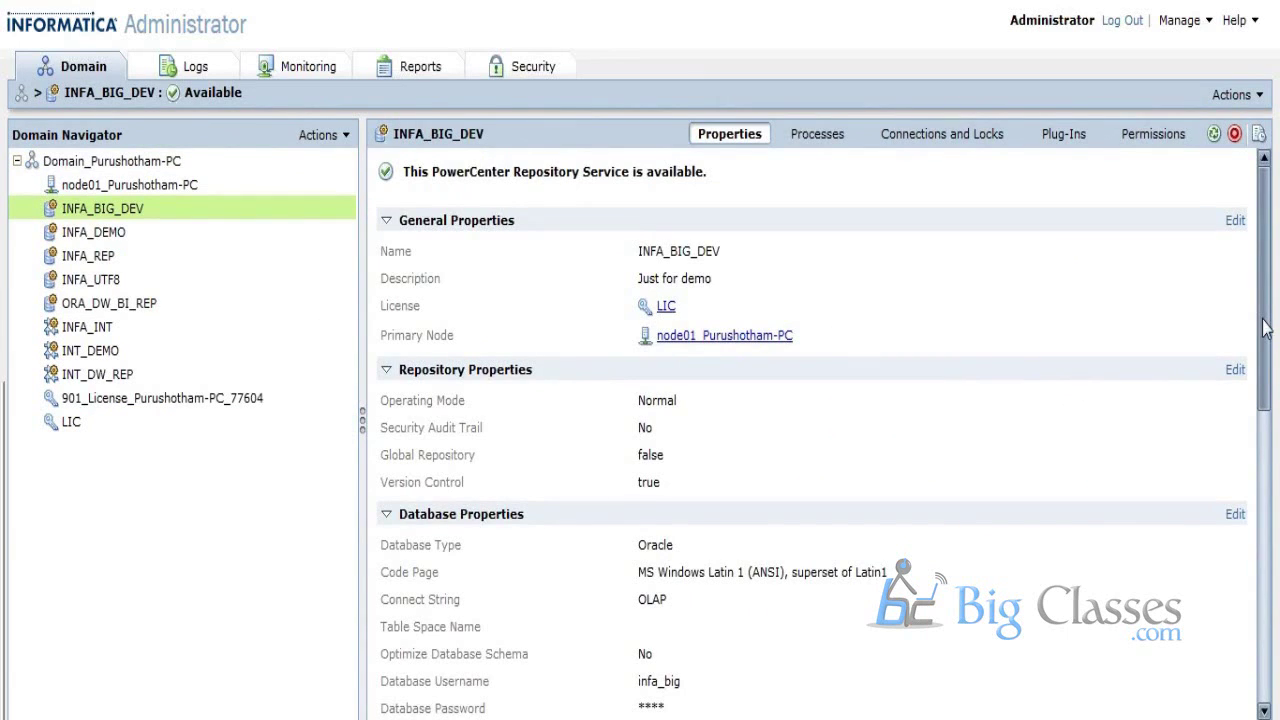
drag(1263, 329, 1095, 233)
click(113, 164)
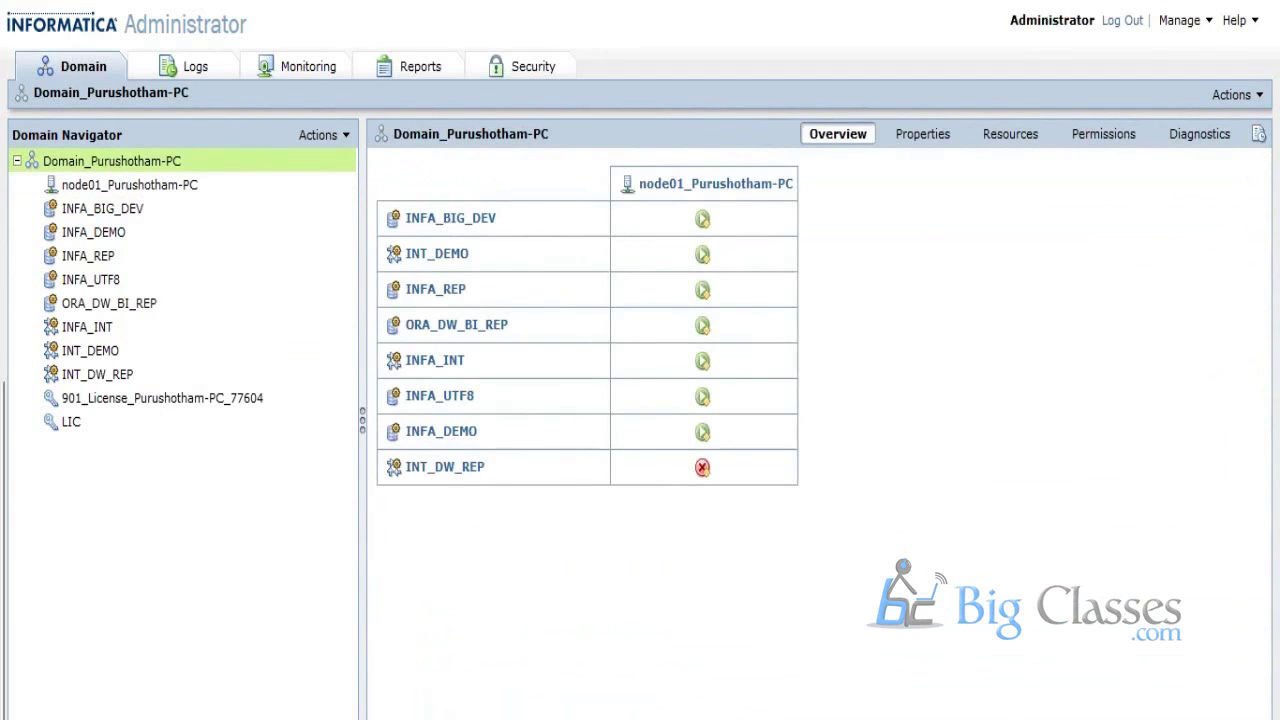
Switch to the note and add the line "INT Service :-" below "workflows", separated by blank space
key(alt+Tab)
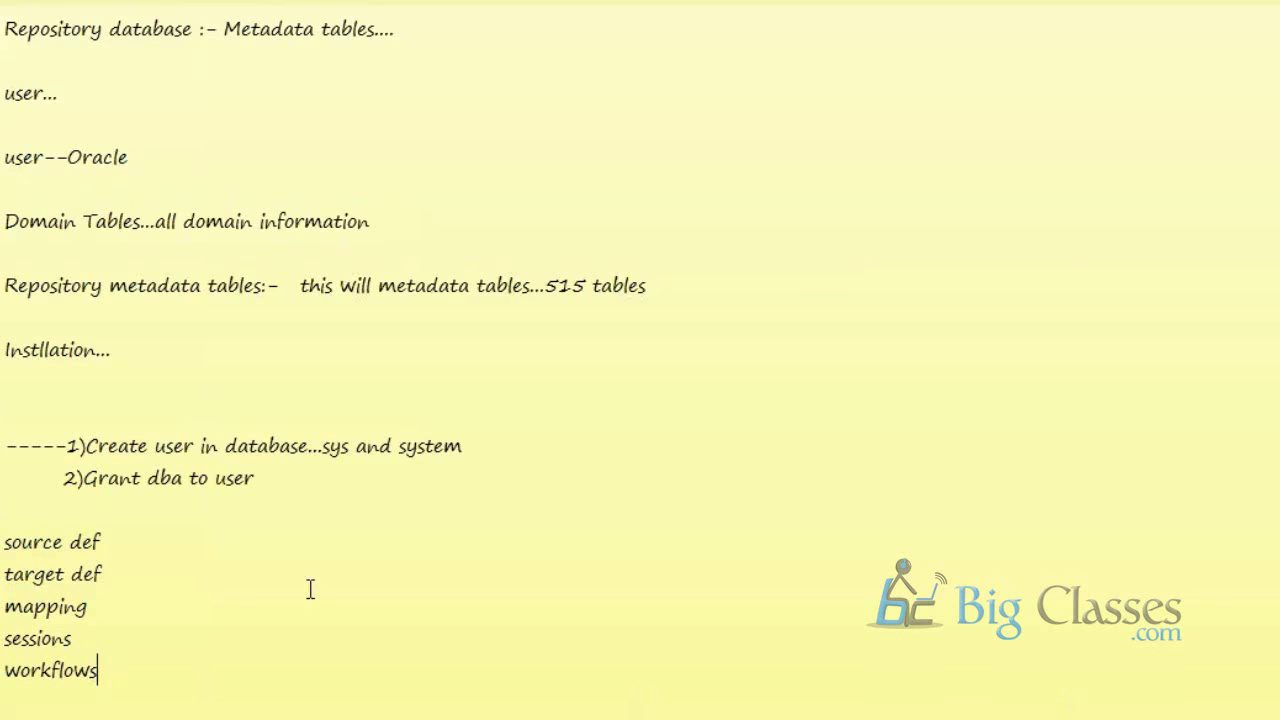
key(Return)
key(Return)
key(Return)
key(Return)
key(Return)
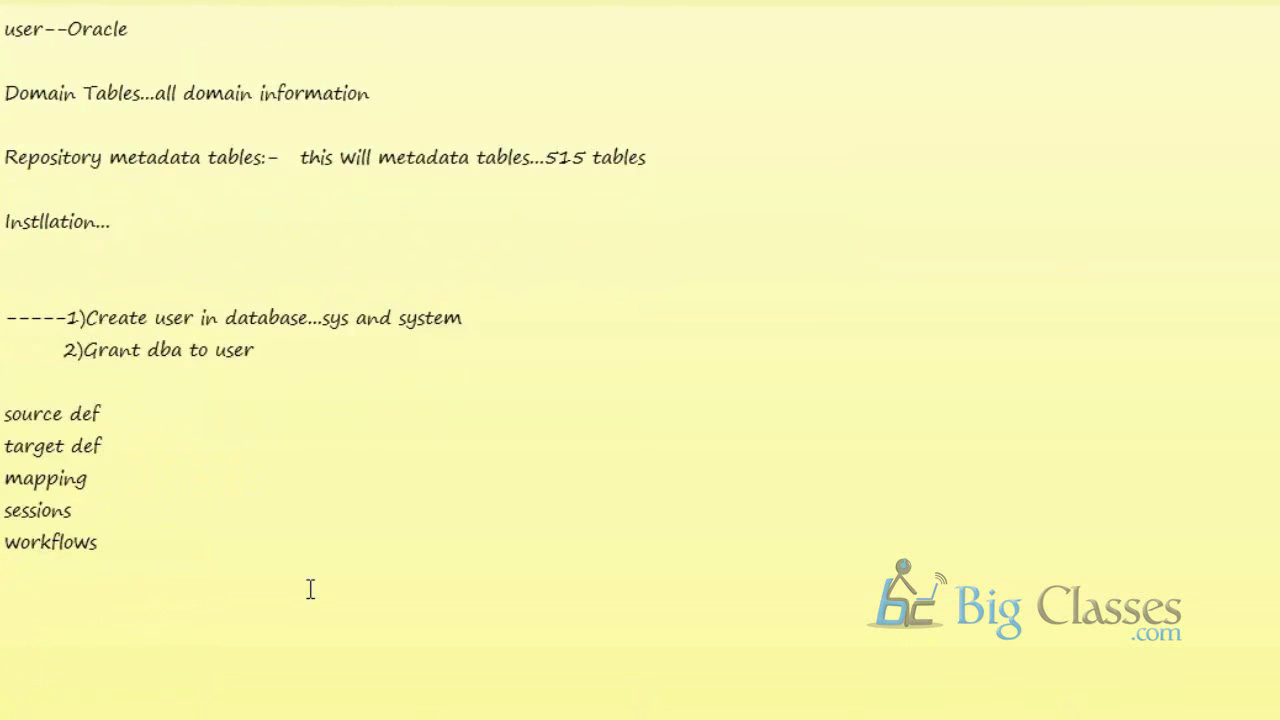
text(INT Service :-)
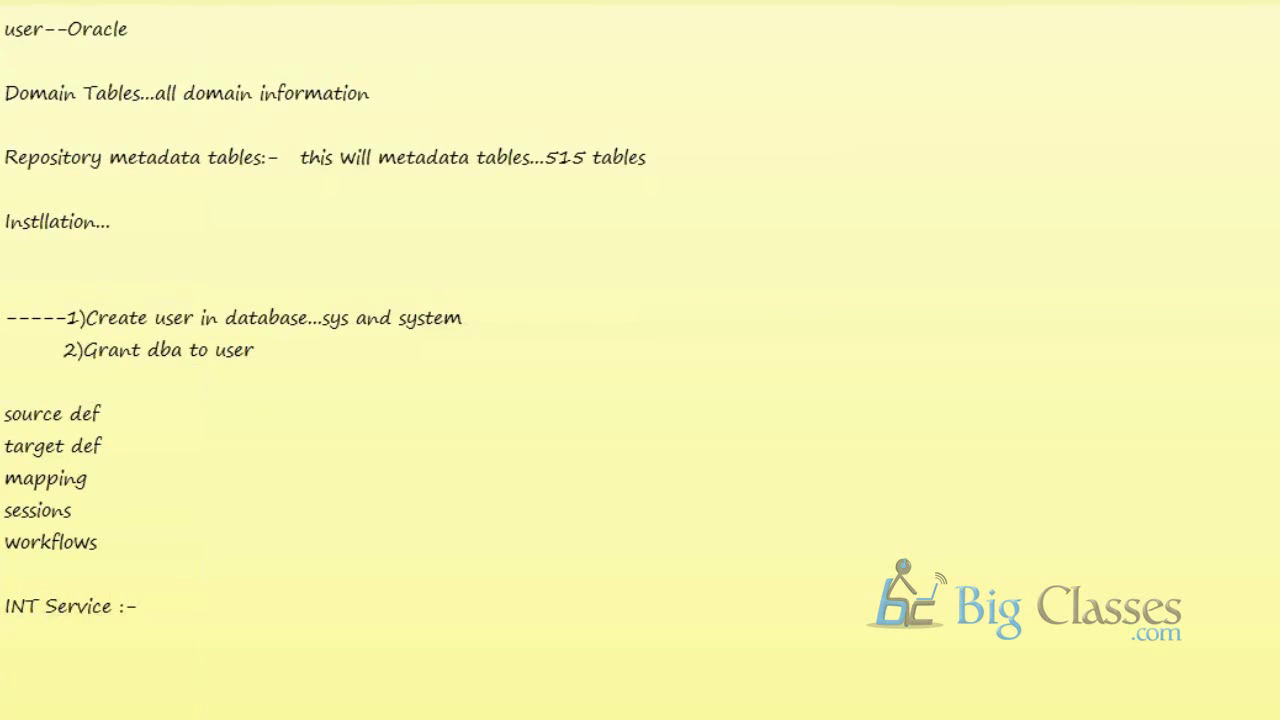
Switch back to Informatica Administrator and start a new PowerCenter Integration Service named INT_BIG_DEV
key(alt+Tab)
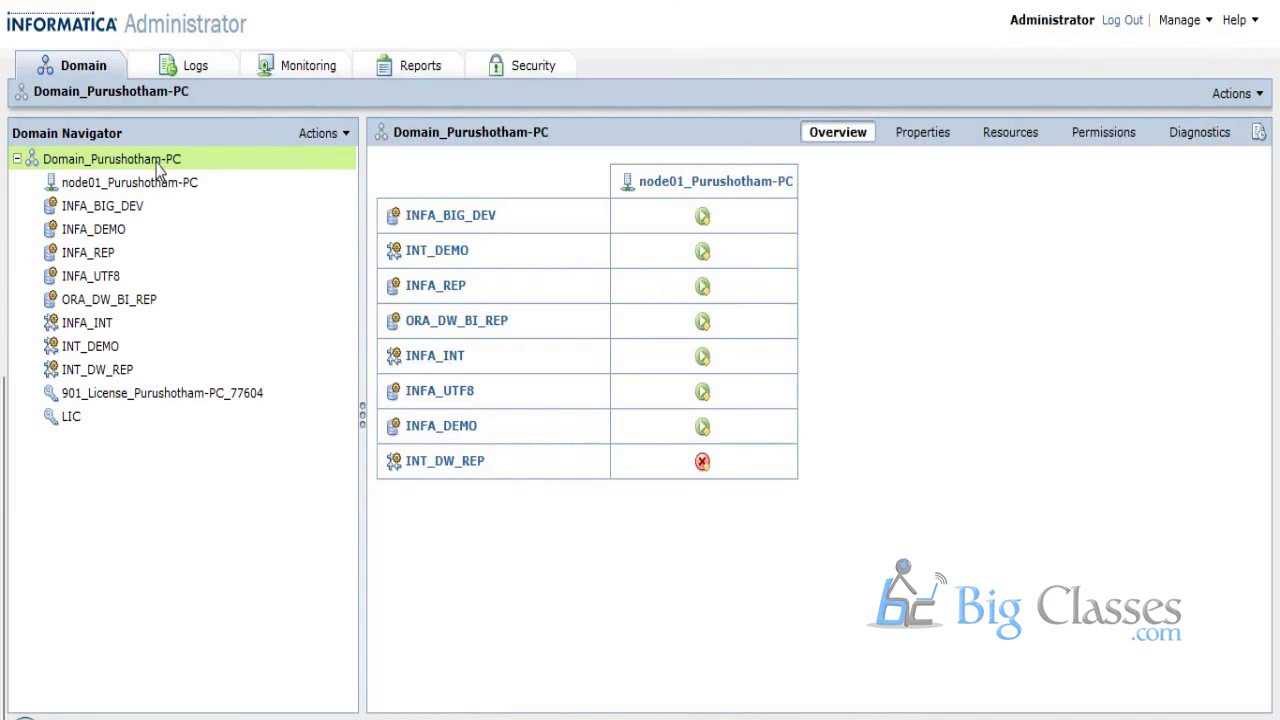
click(330, 134)
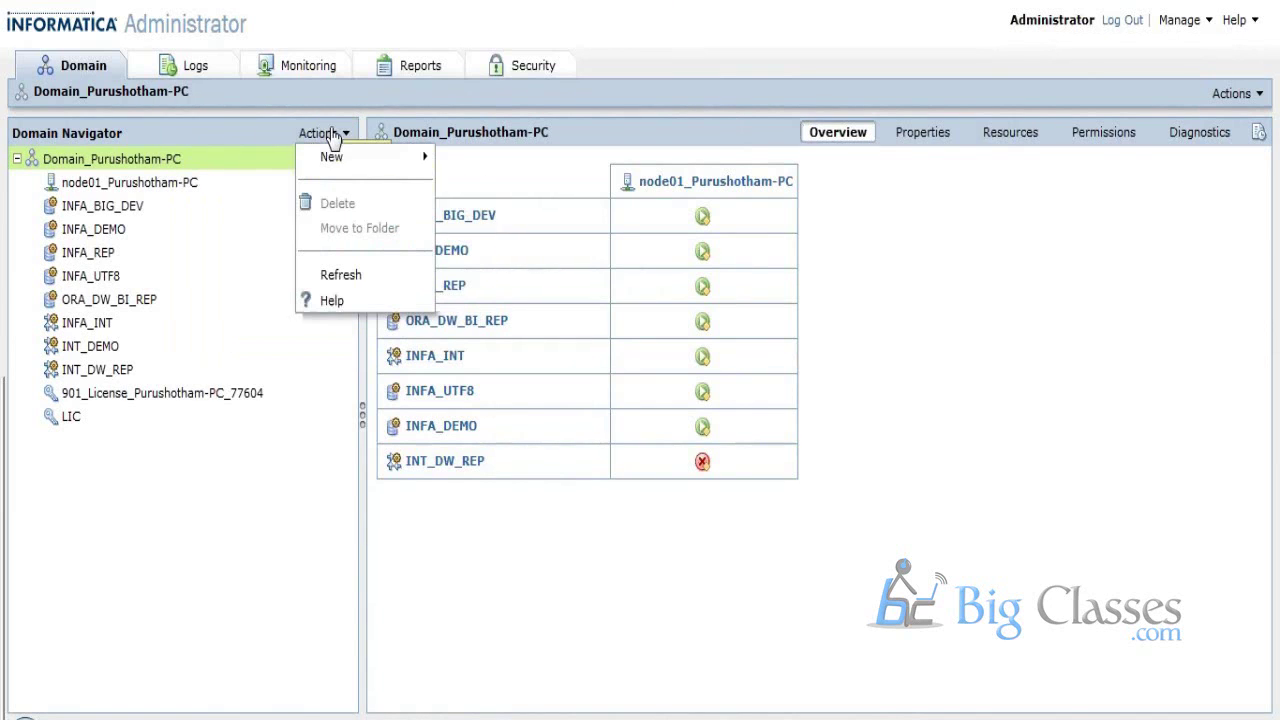
mouse_move(415, 158)
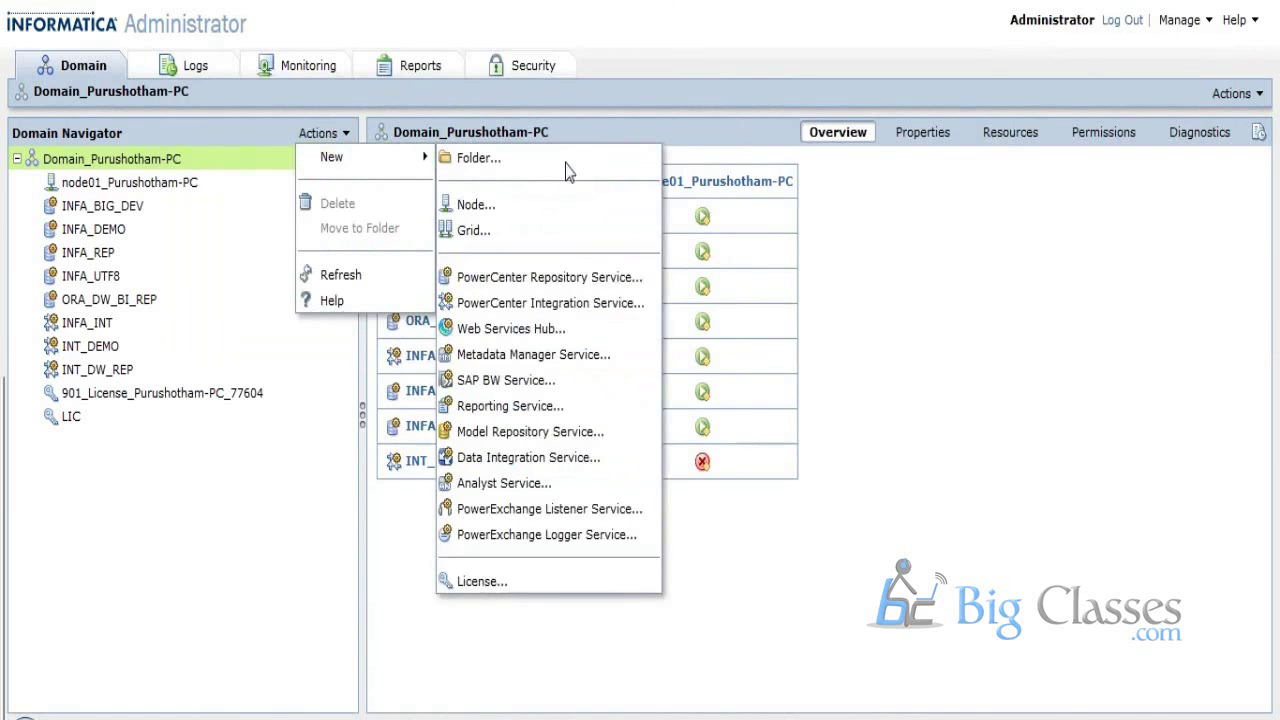
click(565, 305)
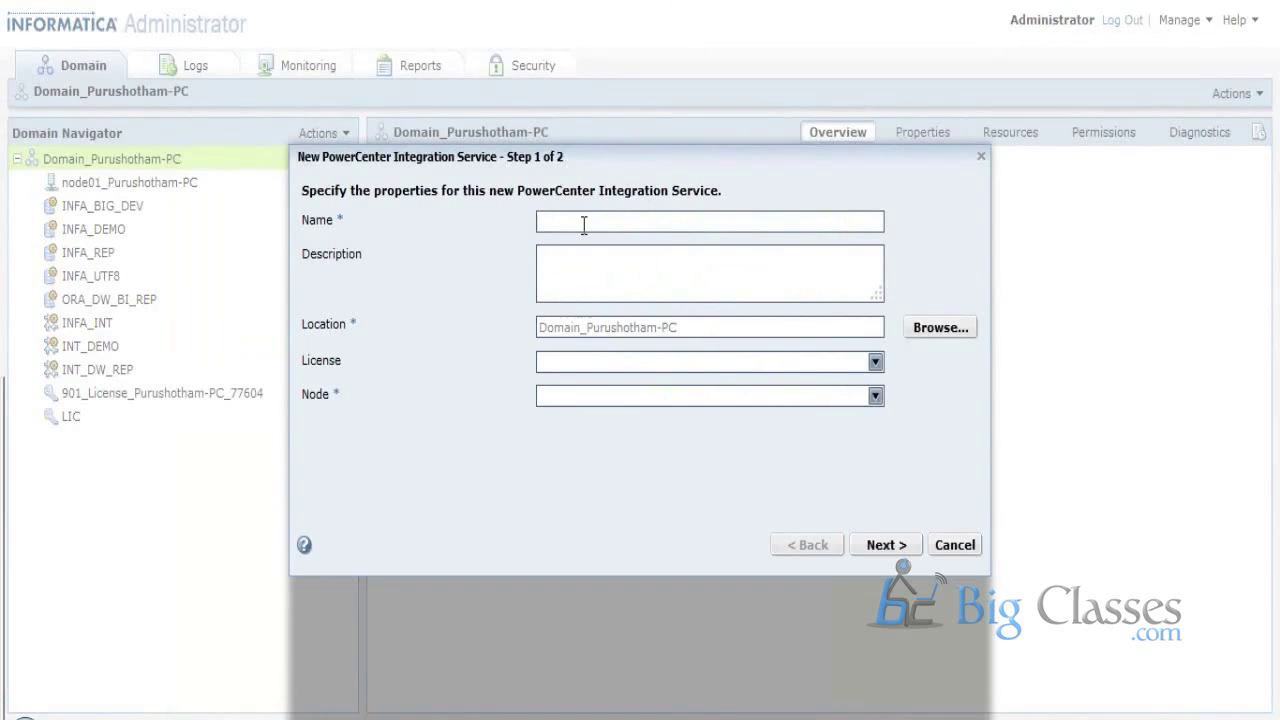
click(584, 224)
text(INT_BIG_DEV)
Assign the LIC license and the domain's node01 node to the new Integration Service, and continue to the repository settings
click(620, 366)
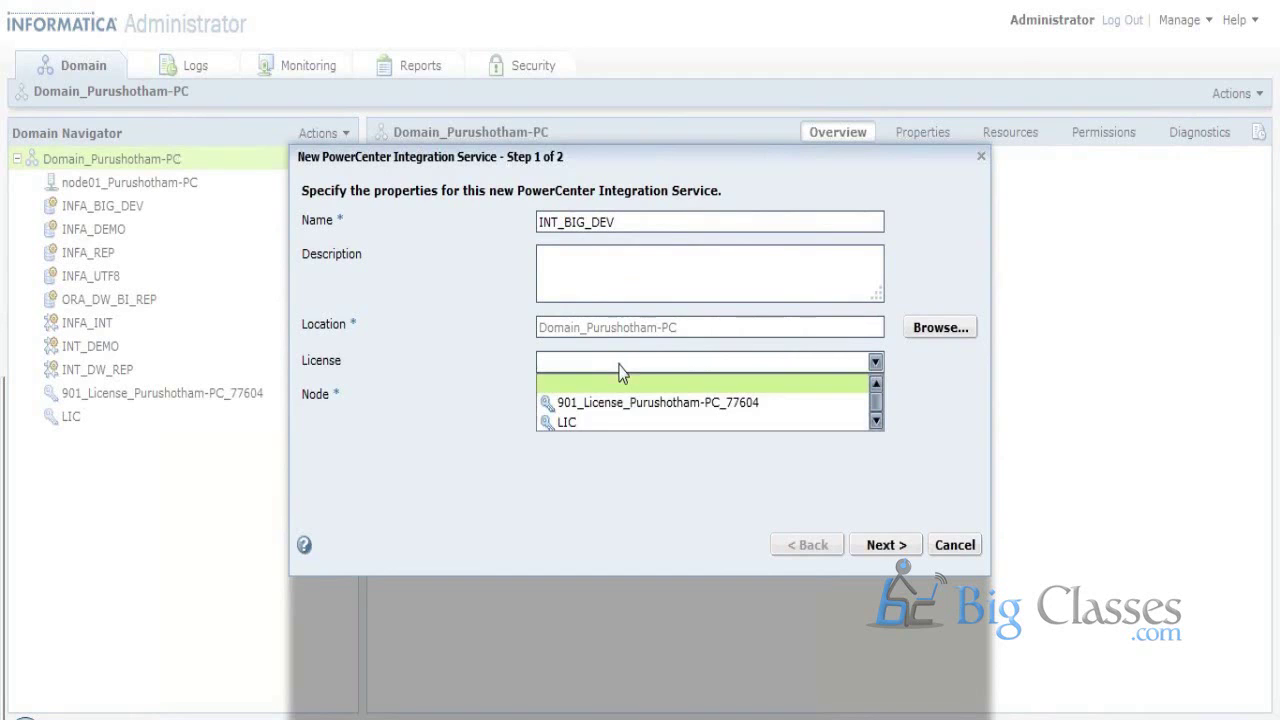
click(585, 424)
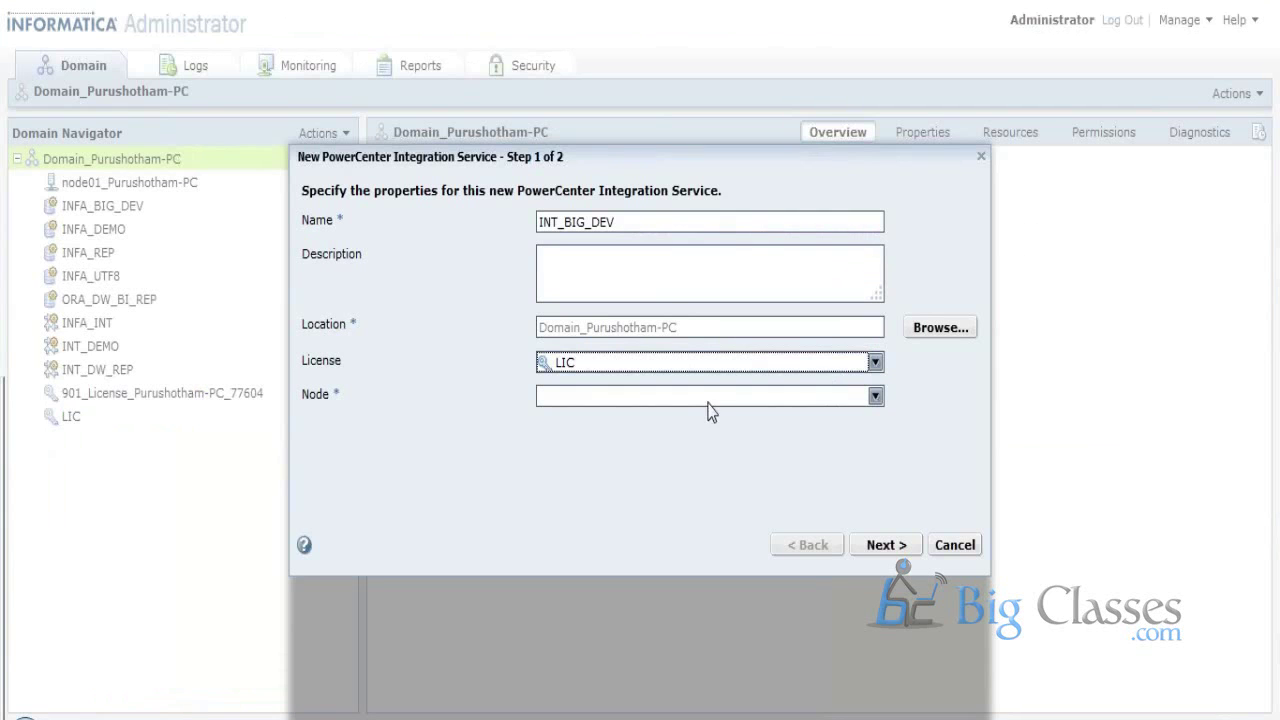
click(810, 398)
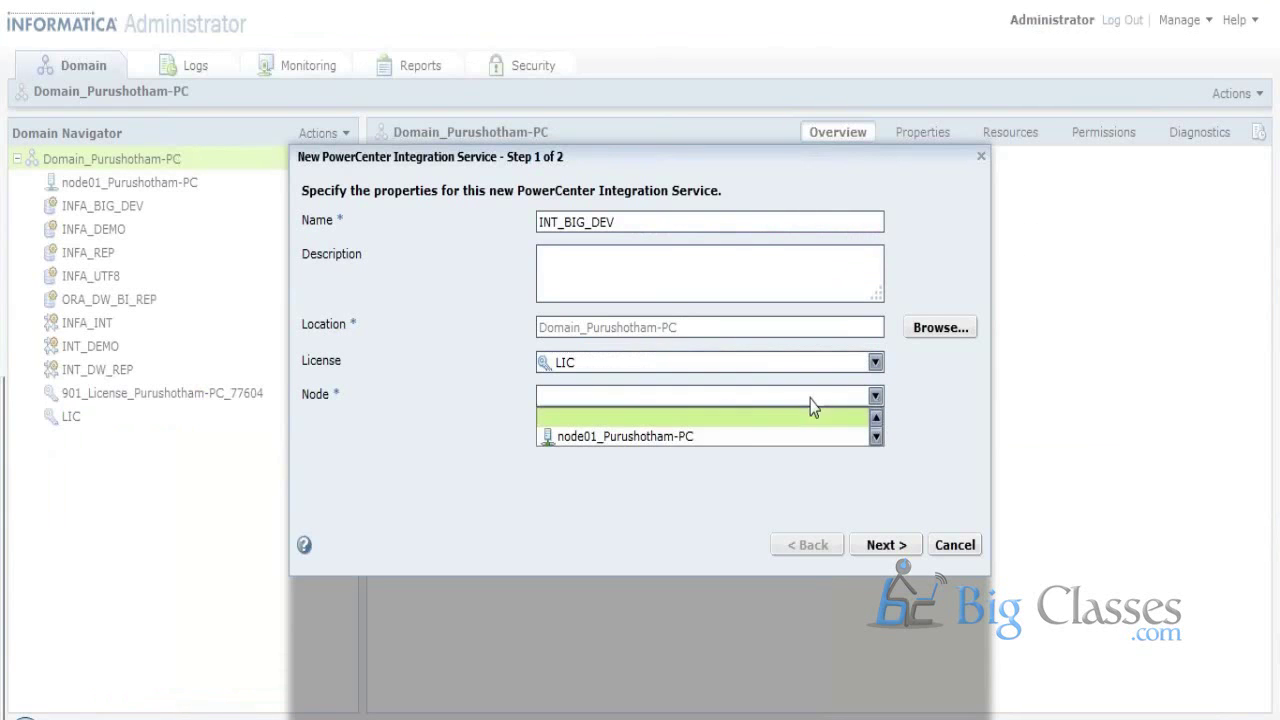
click(686, 437)
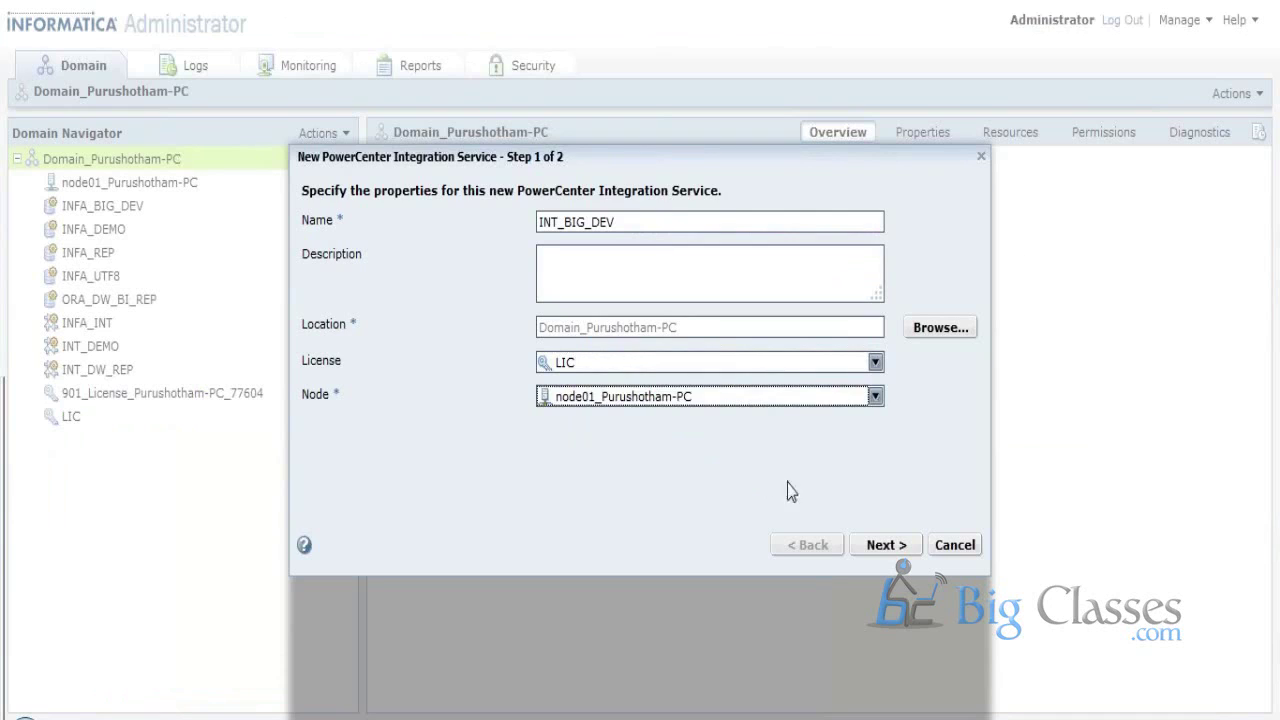
click(886, 545)
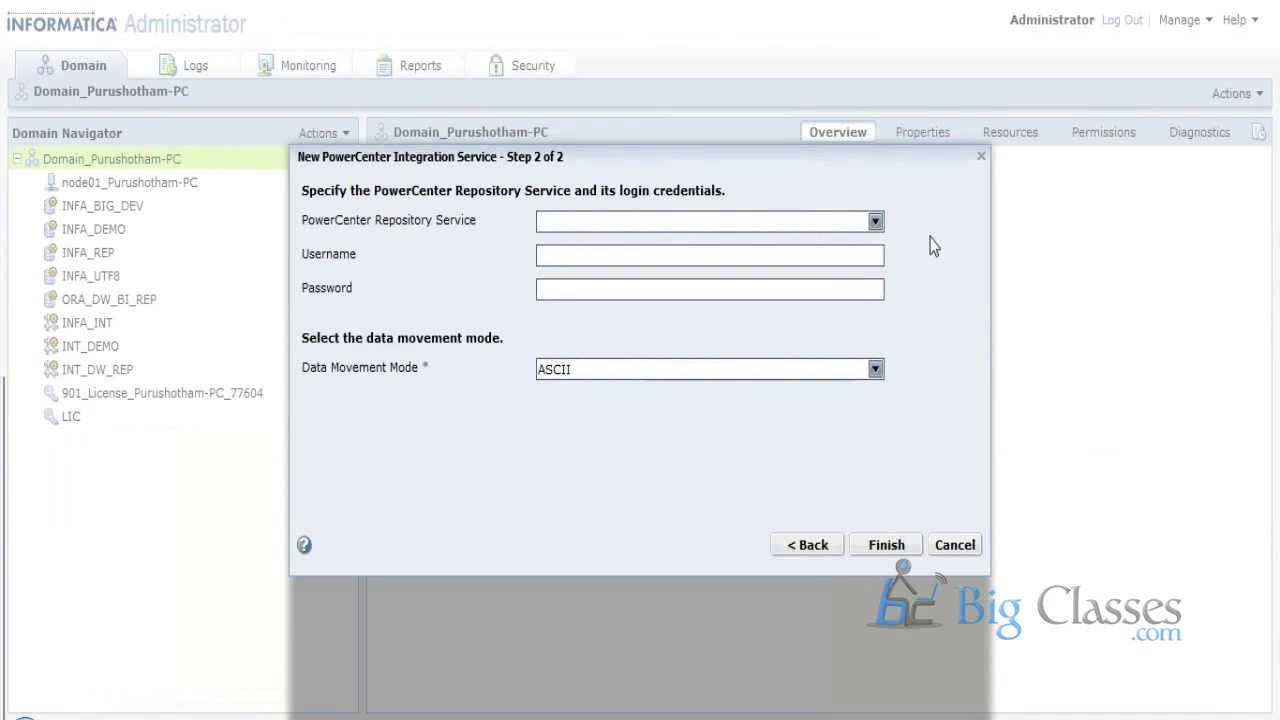
Associate the INFA_BIG_DEV repository with the Integration Service and fill in the Administrator username with its saved password
click(875, 224)
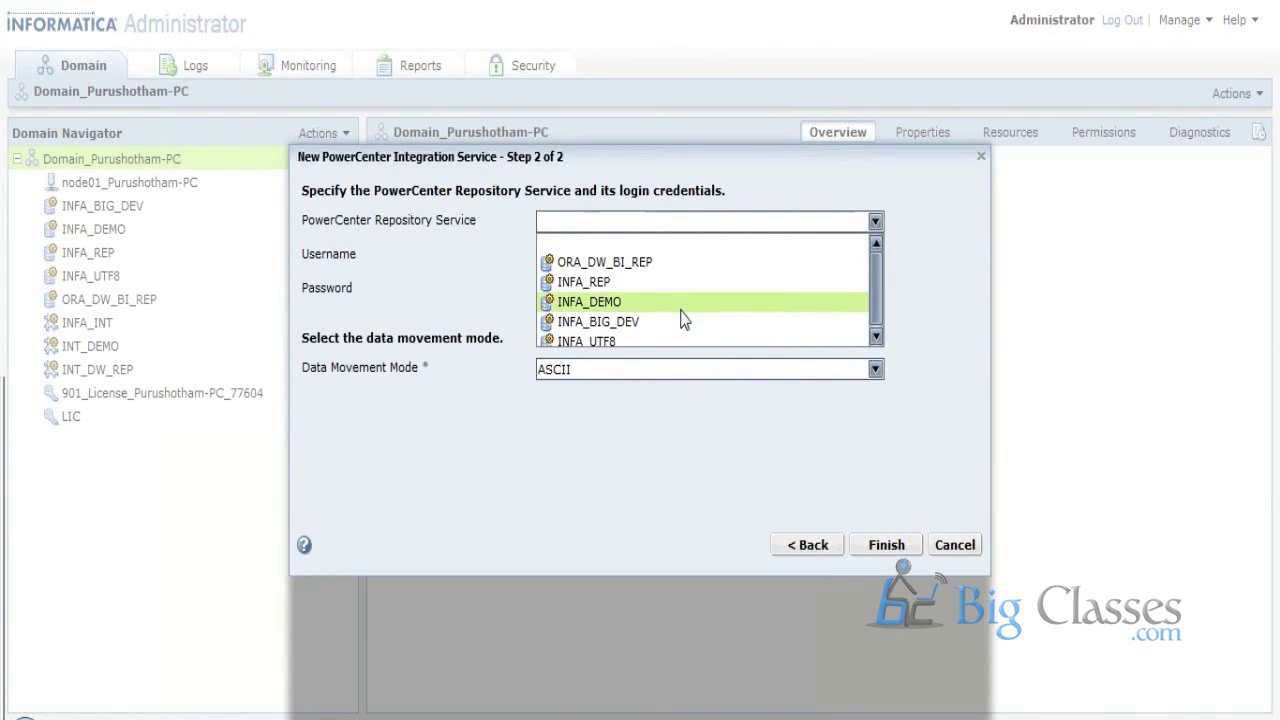
click(632, 323)
click(558, 256)
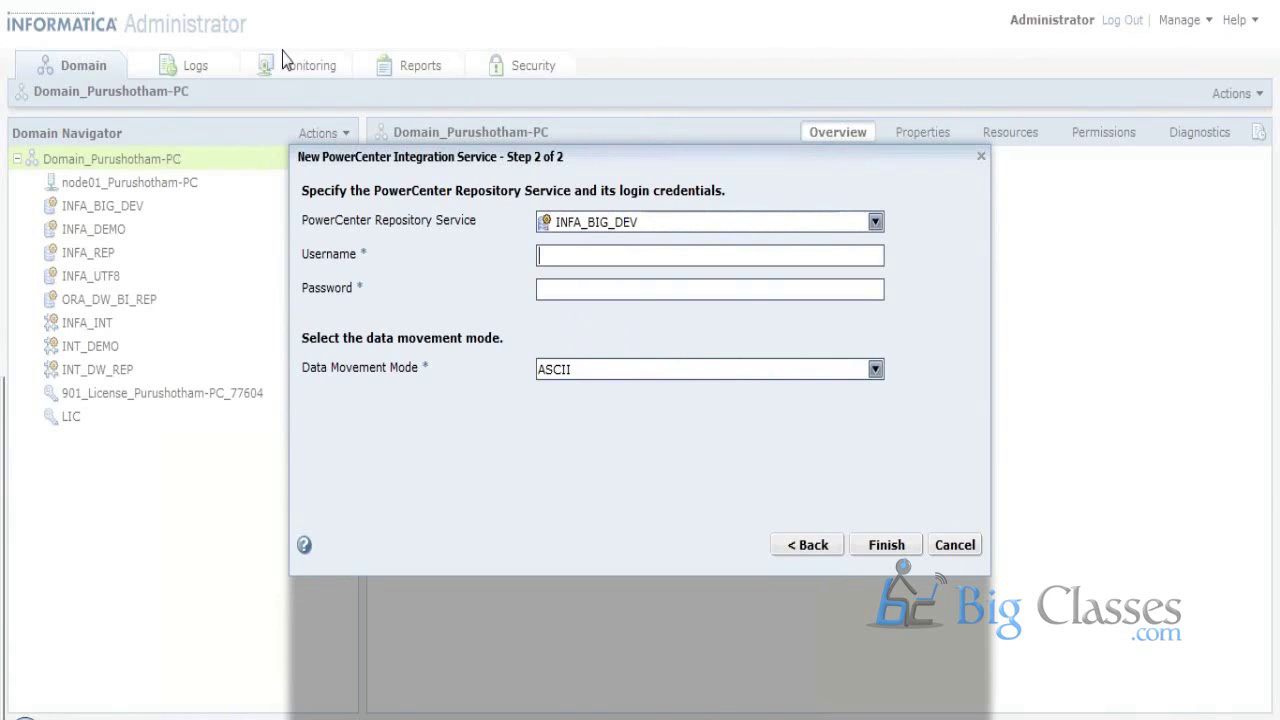
click(558, 259)
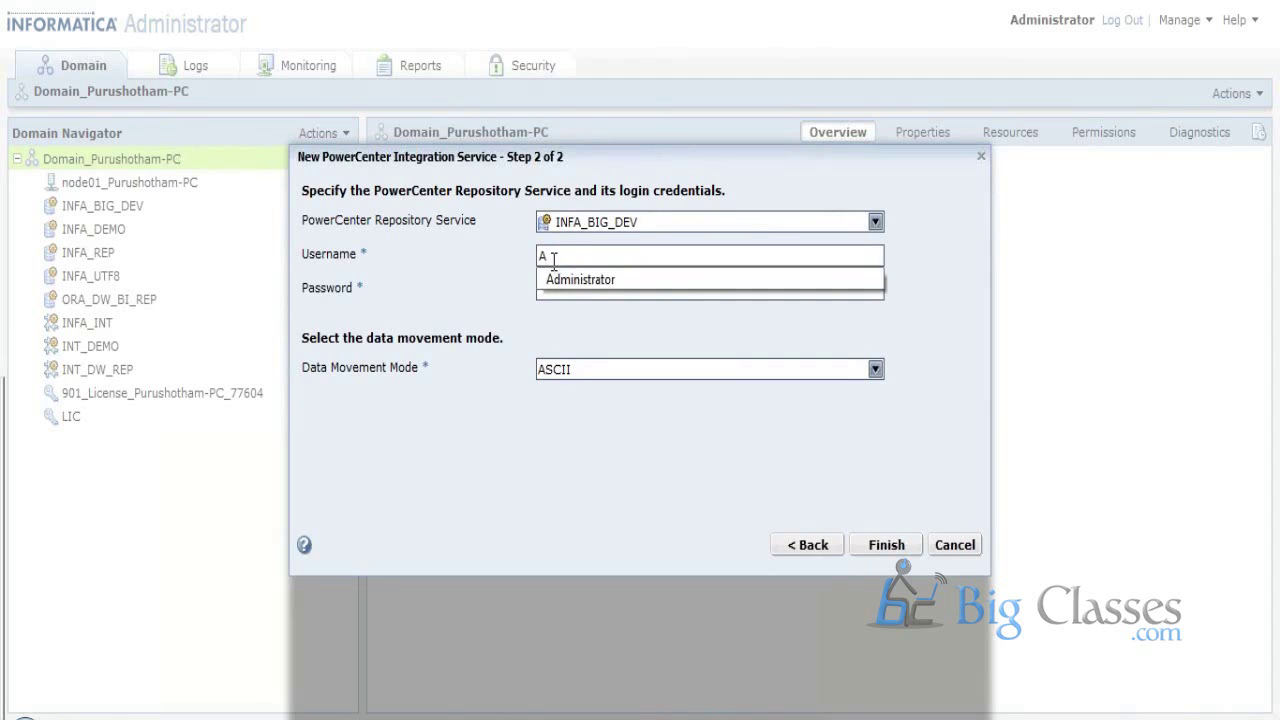
text(A)
key(Down)
key(Return)
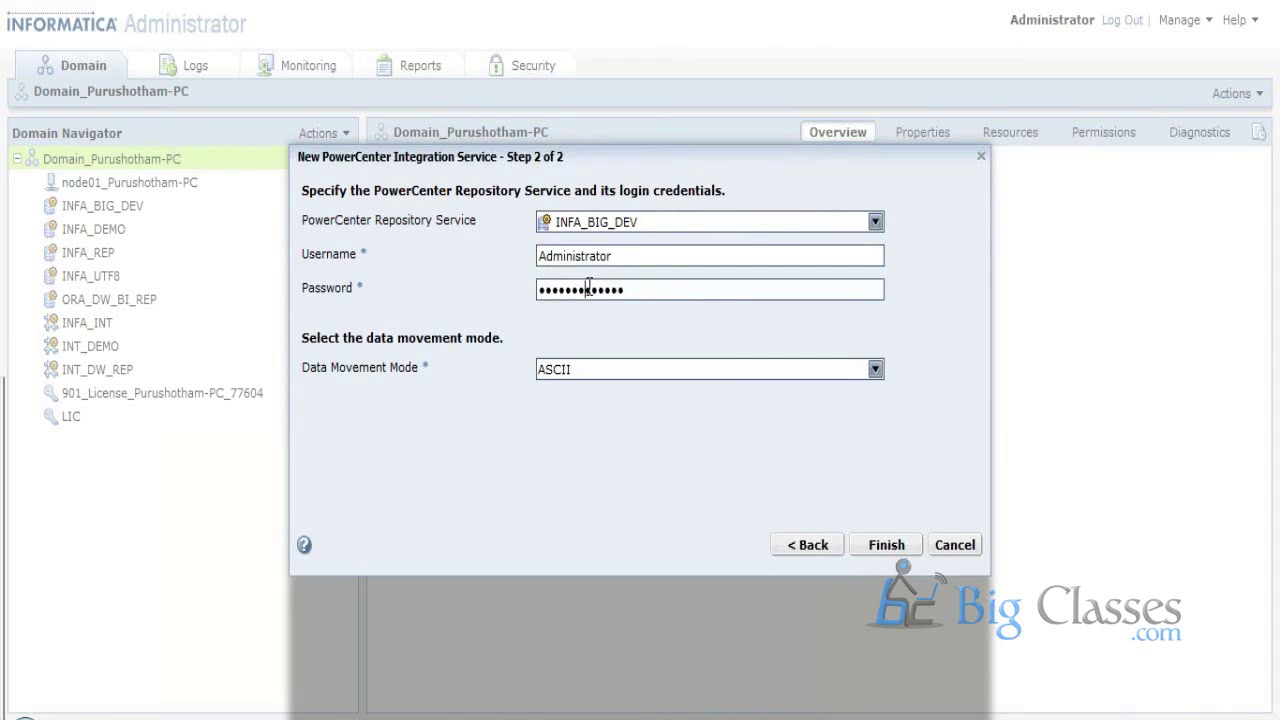
Finish creating the Integration Service in ASCII data movement mode, accepting the MS Windows Latin 1 (ANSI) code page for its node
double_click(589, 289)
click(590, 334)
double_click(574, 256)
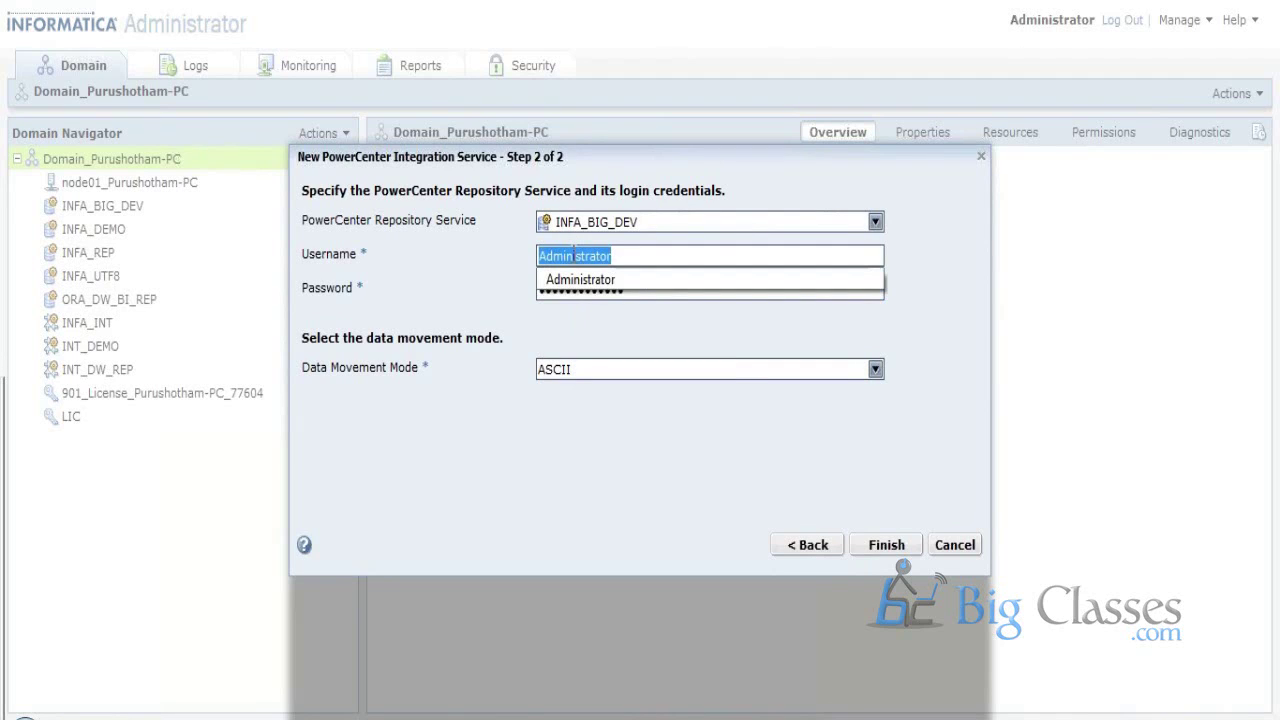
key(Escape)
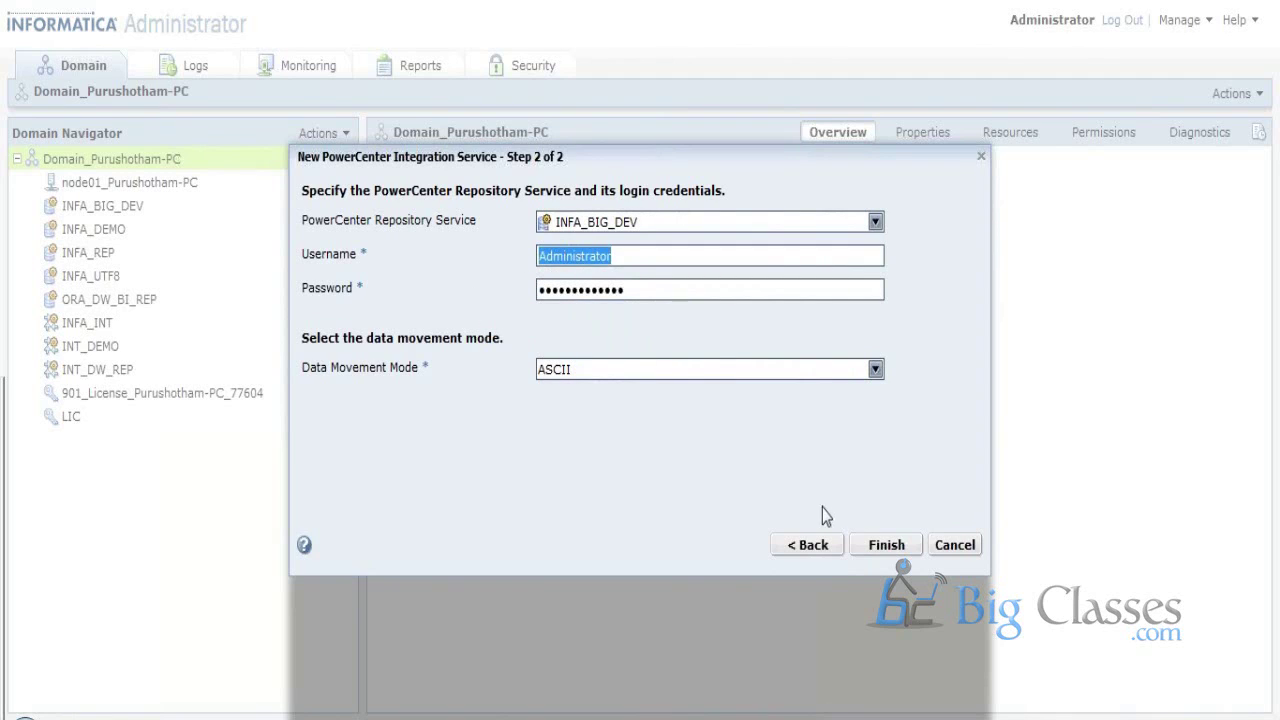
click(885, 548)
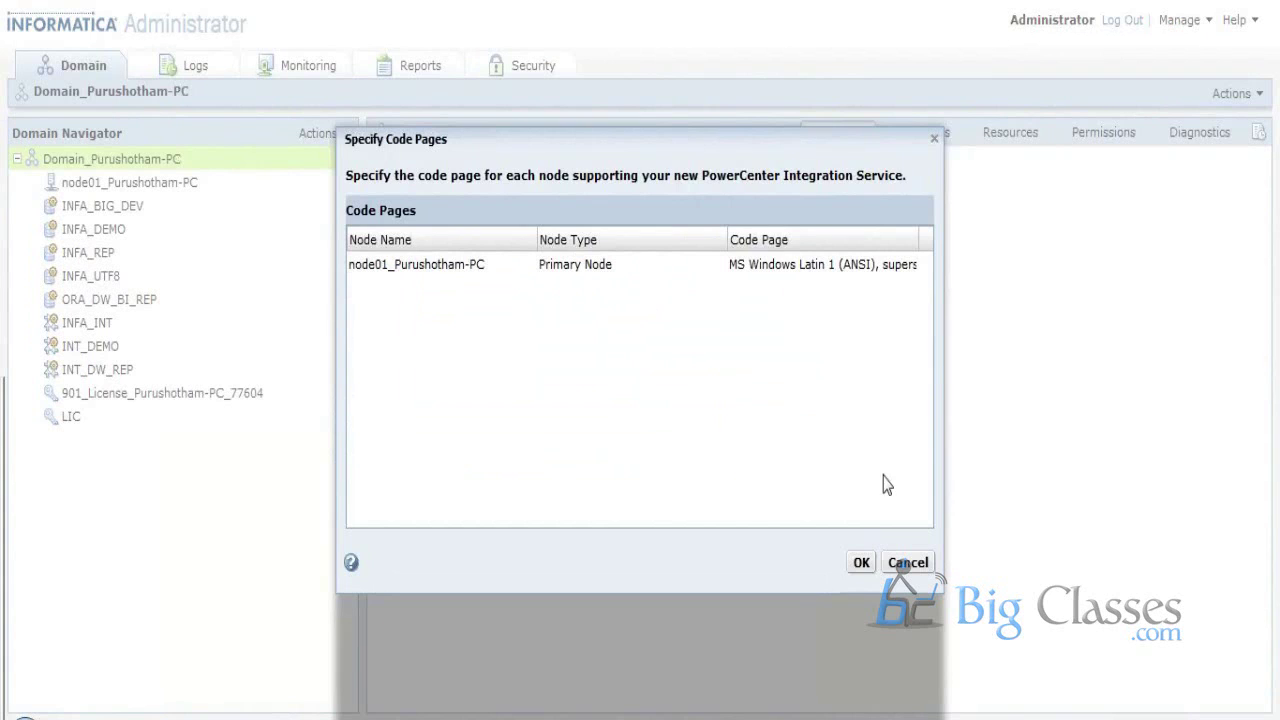
click(861, 563)
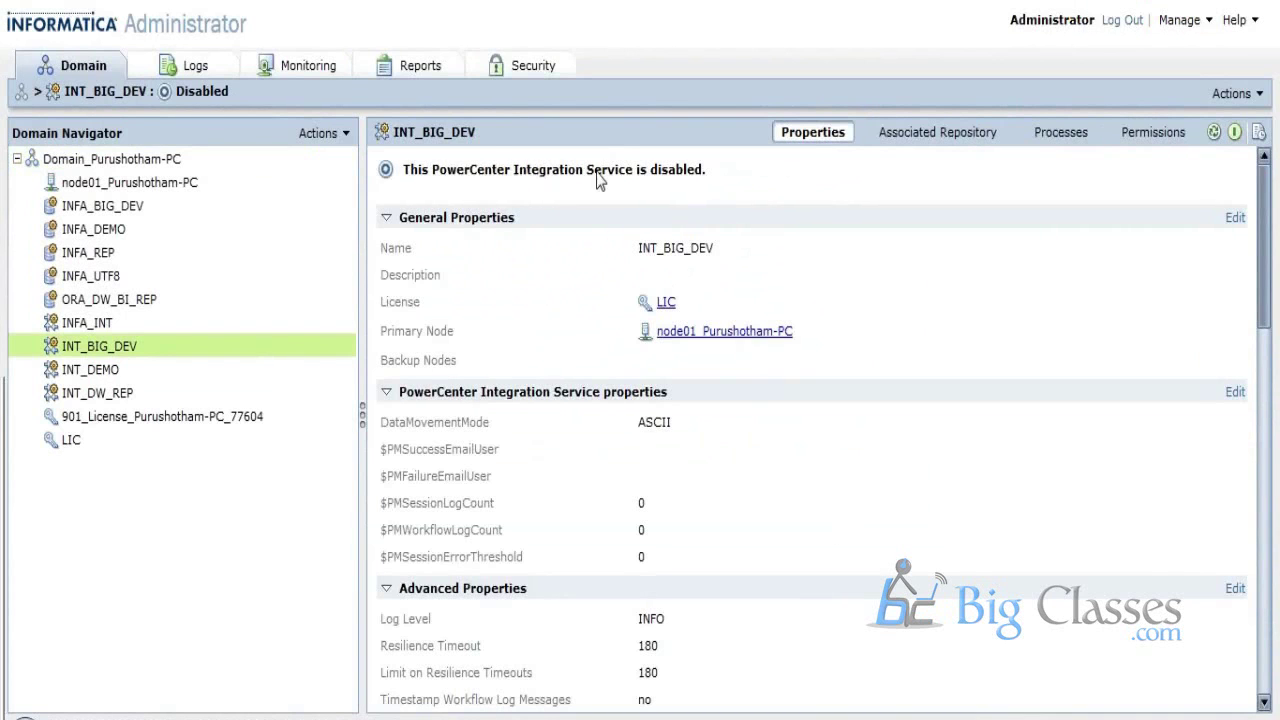
Enable the INT_BIG_DEV Integration Service and check the service statuses in the domain overview
click(1236, 138)
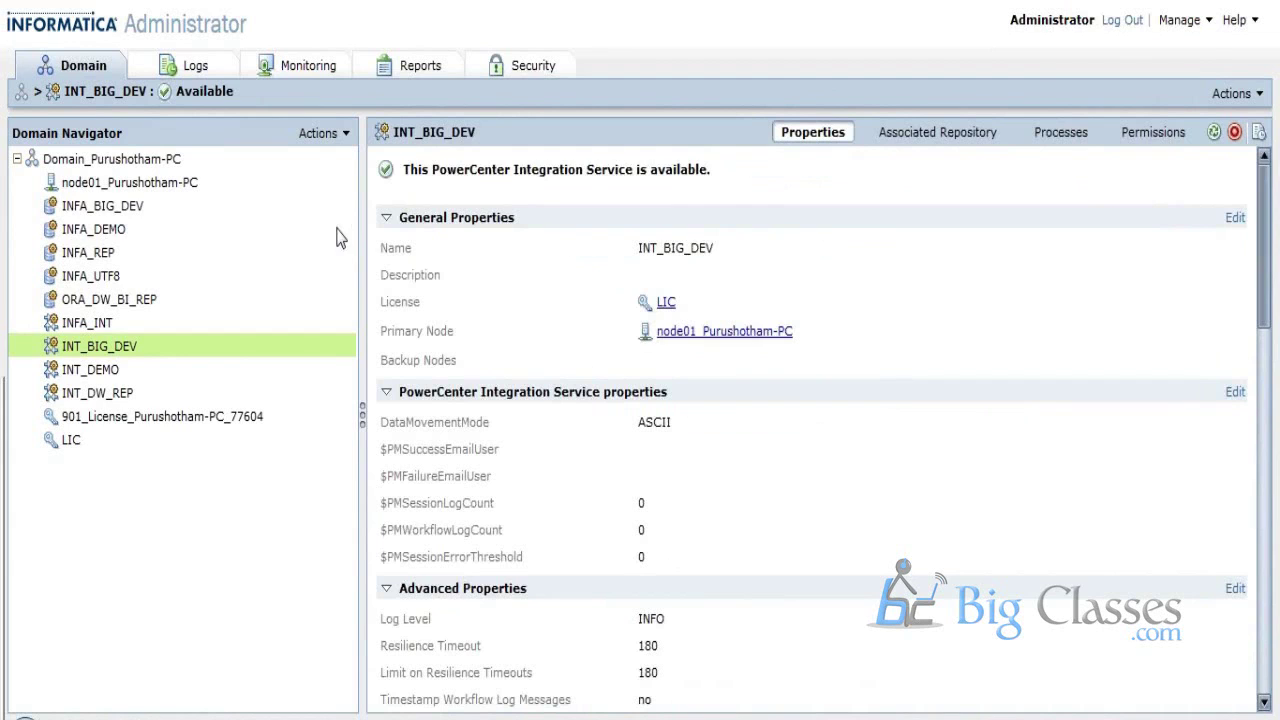
click(101, 163)
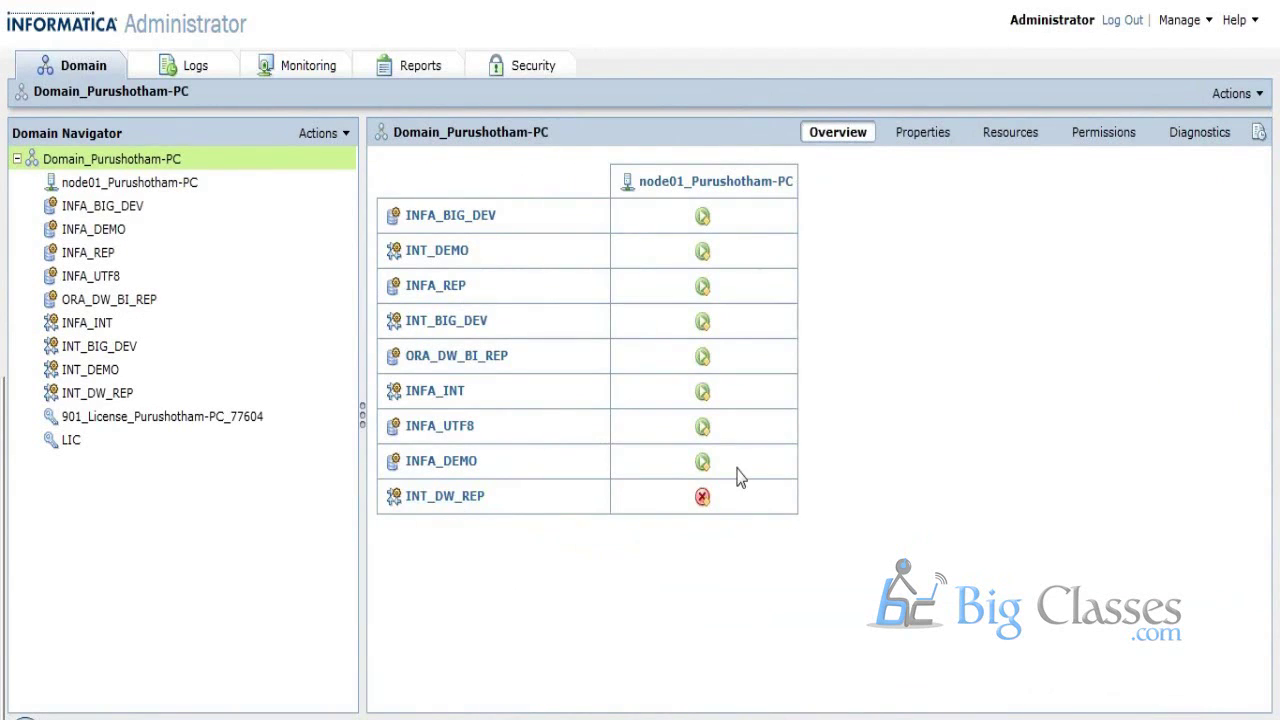
mouse_move(703, 505)
mouse_move(705, 222)
mouse_move(703, 251)
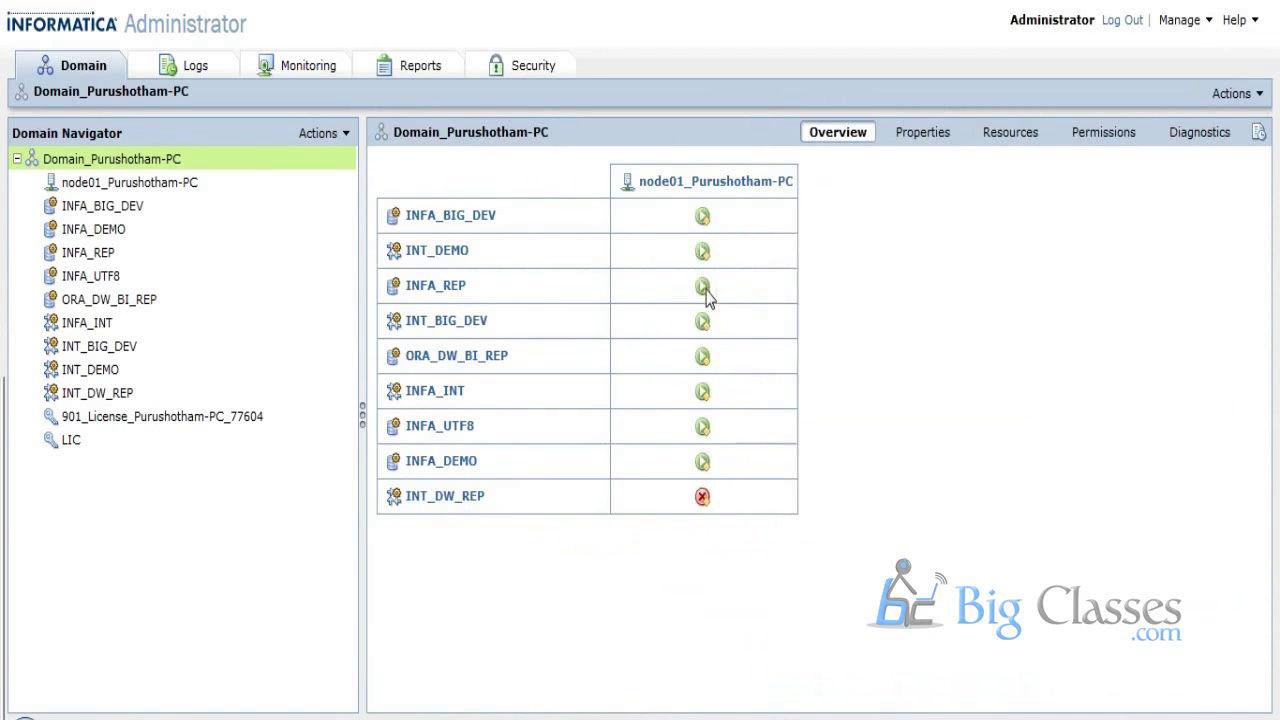